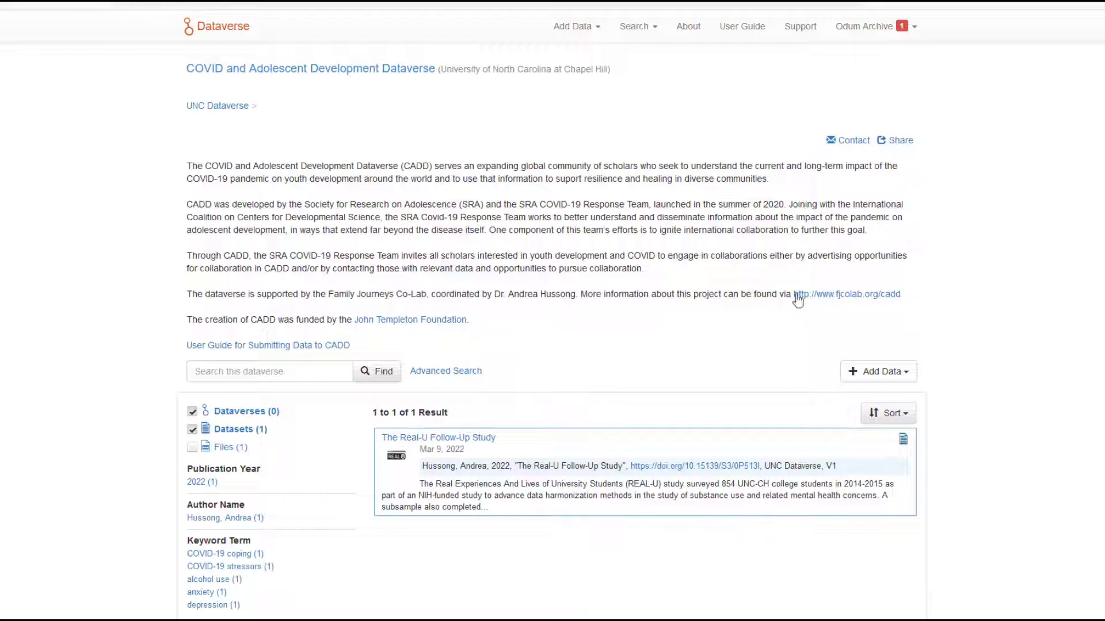
# Start a new dataset in the COVID and Adolescent Development Dataverse.
pyautogui.scroll(-2, 702, 340)
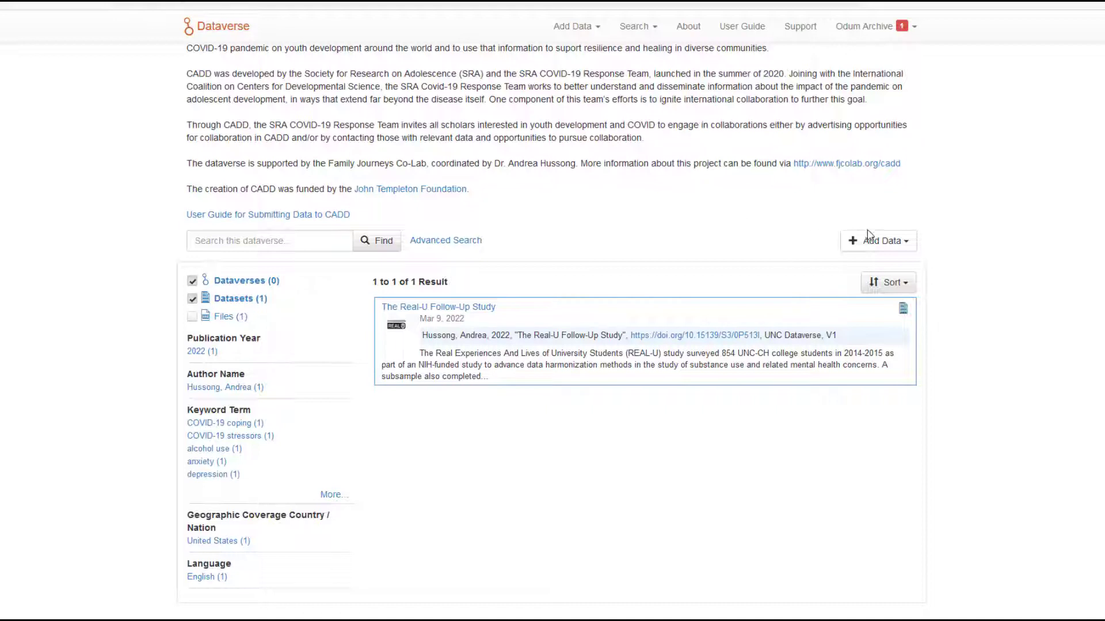
pyautogui.click(891, 247)
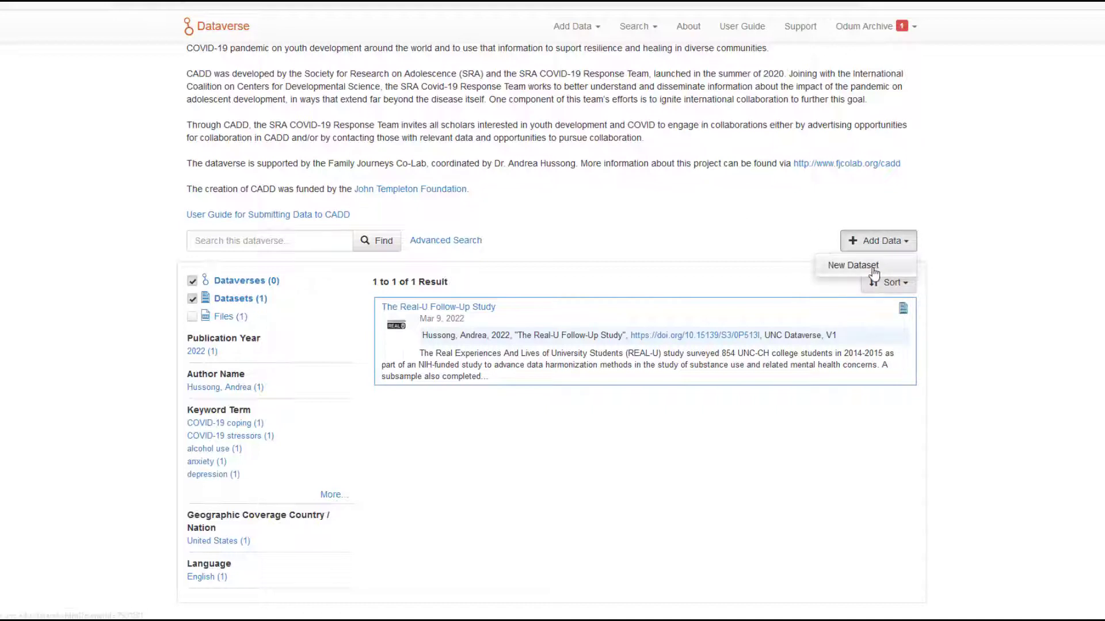
pyautogui.click(874, 271)
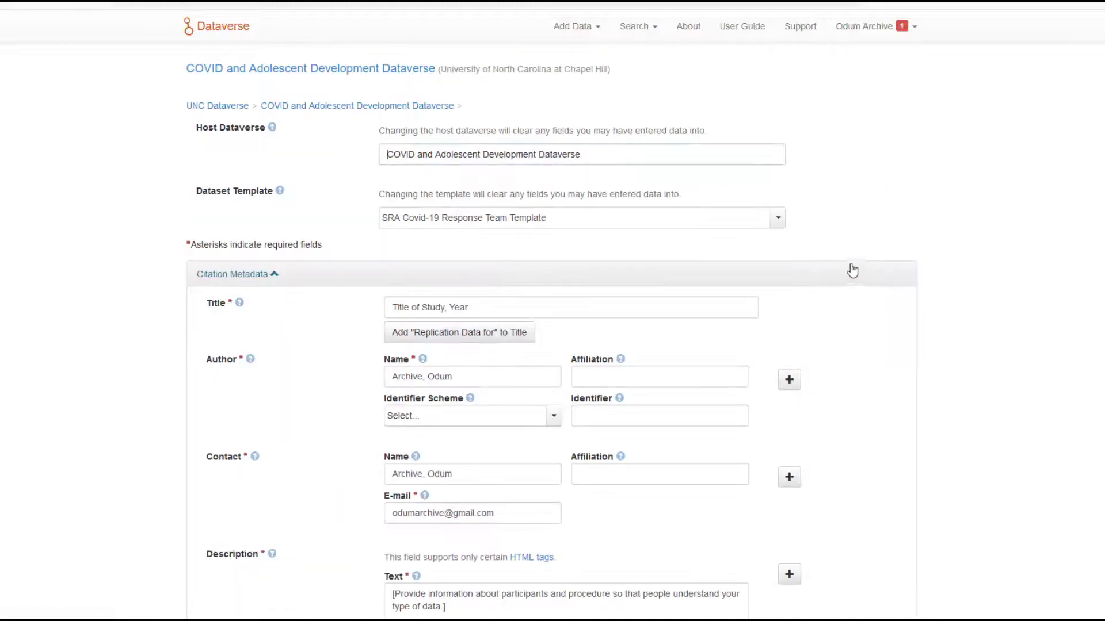
# Replace the template title in the citation metadata with "CADD Study, 2022".
pyautogui.scroll(-1, 798, 286)
pyautogui.scroll(-1, 799, 287)
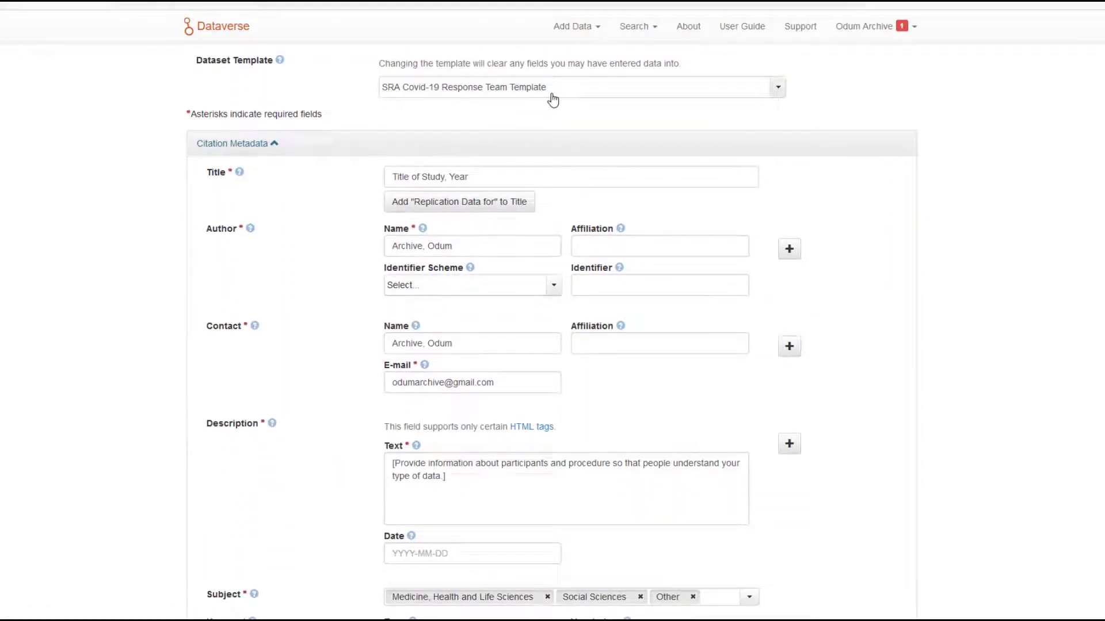
pyautogui.moveTo(478, 176); pyautogui.dragTo(357, 186)
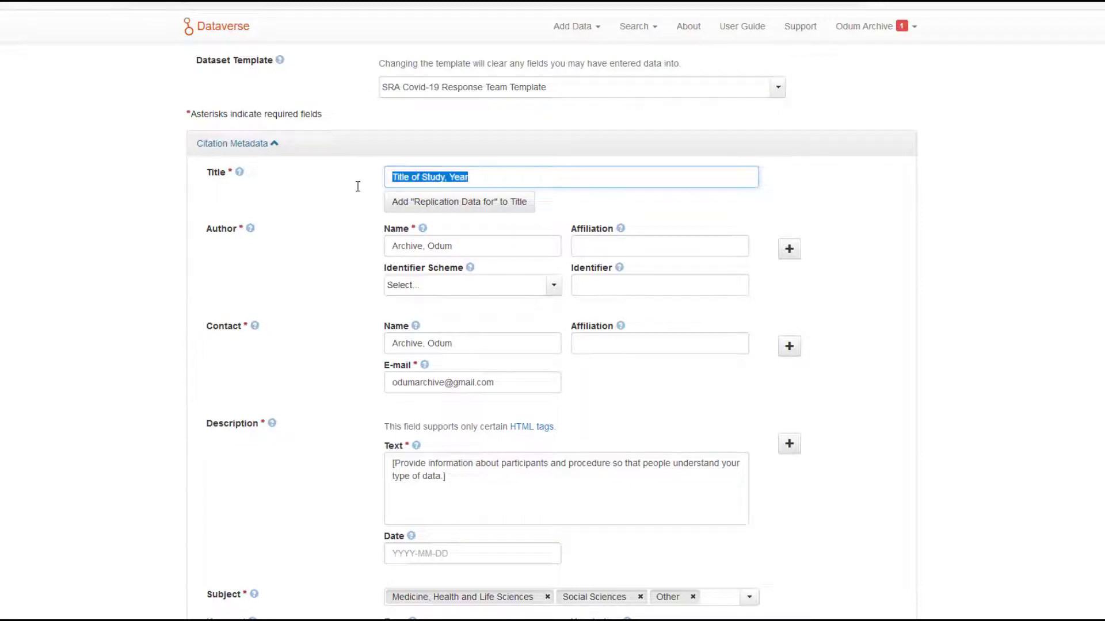
pyautogui.write('CADD Study, 2022')
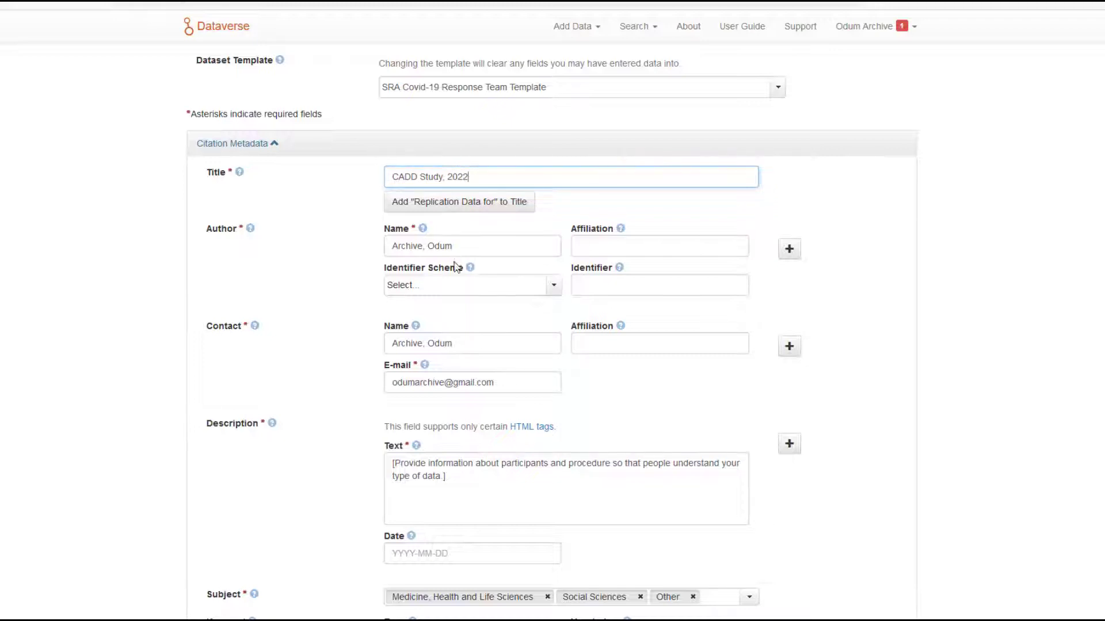
# Replace the placeholder description text with "Descriptive text about CADD Study, 2022".
pyautogui.scroll(-1, 452, 343)
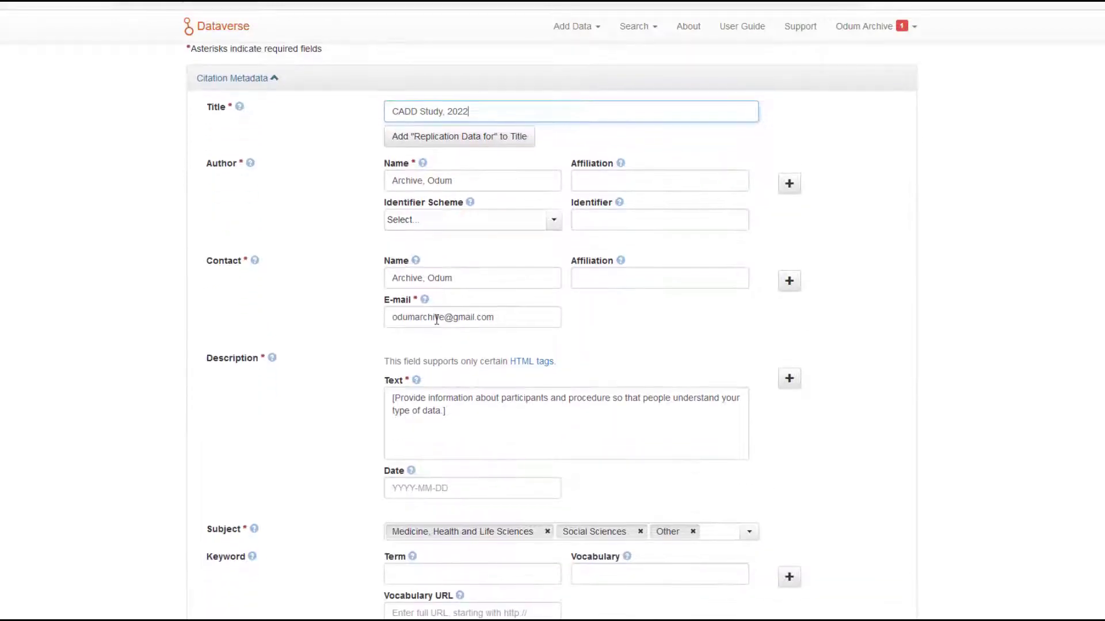
pyautogui.scroll(-1, 437, 322)
pyautogui.moveTo(446, 346); pyautogui.dragTo(368, 329)
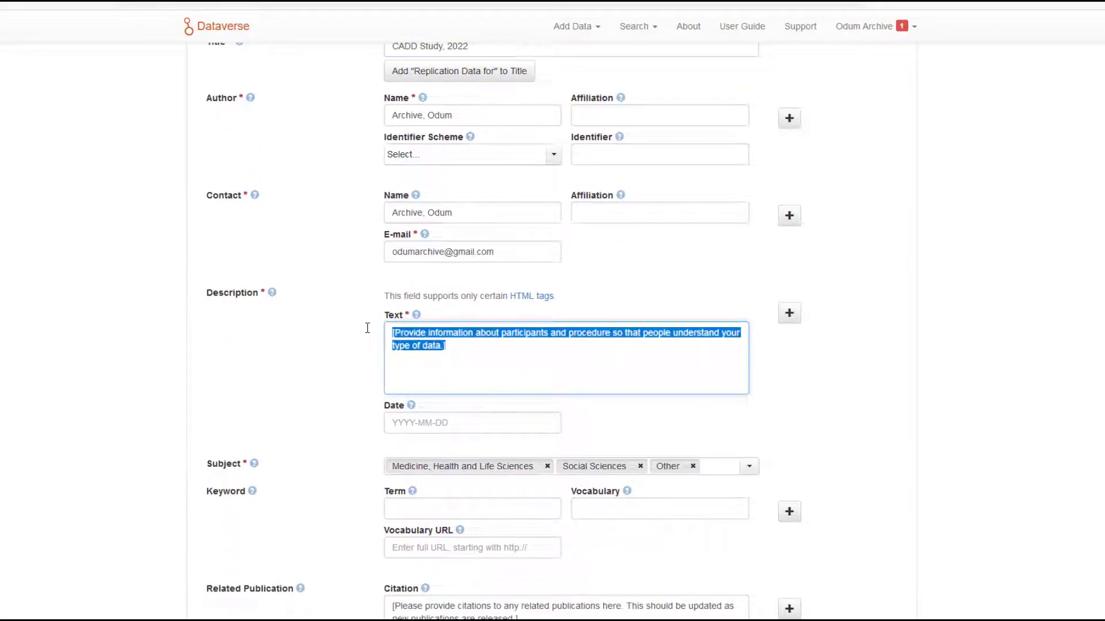
pyautogui.press('BackSpace')
pyautogui.write('Descrip')
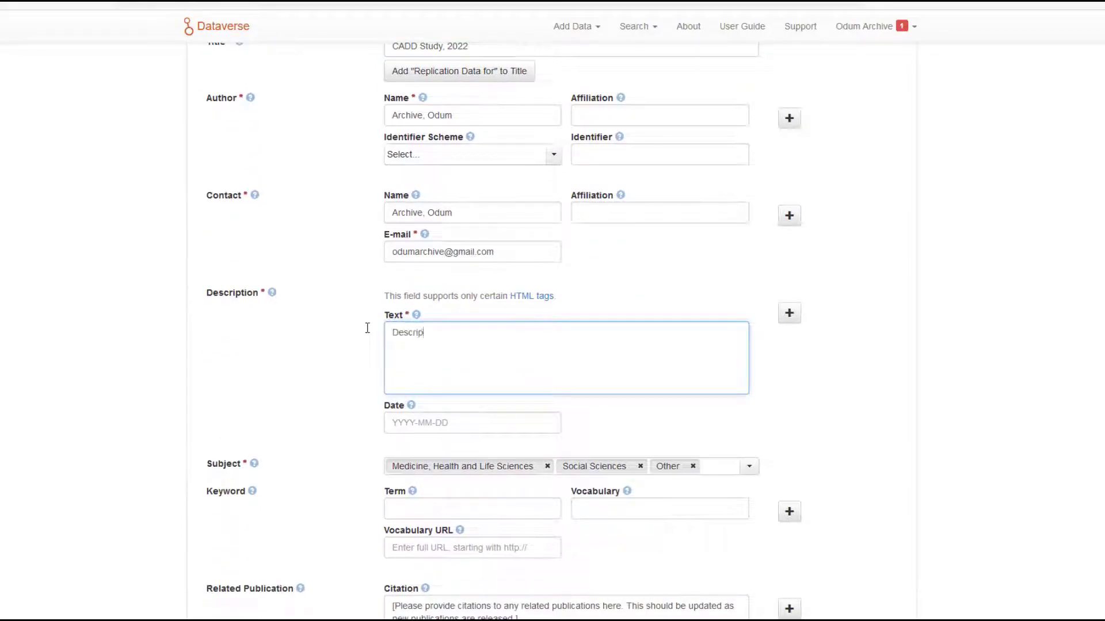
pyautogui.write('tive text about CADD Study, 2022')
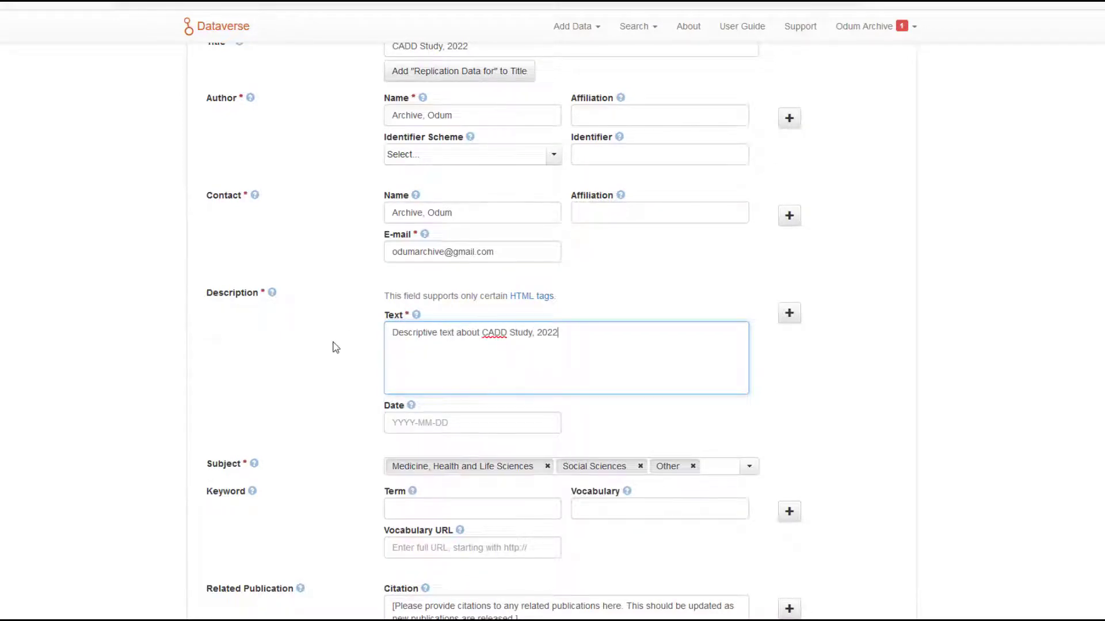
# Enter "Adolescence" as the first keyword term.
pyautogui.scroll(-2, 331, 352)
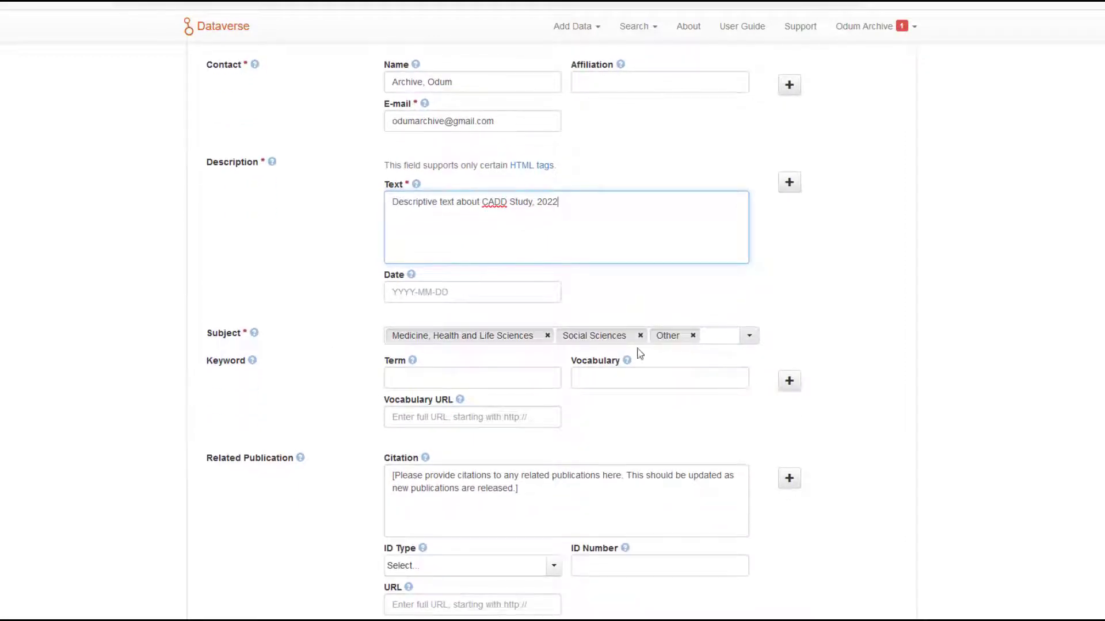
pyautogui.scroll(-1, 372, 342)
pyautogui.scroll(-1, 372, 343)
pyautogui.click(406, 249)
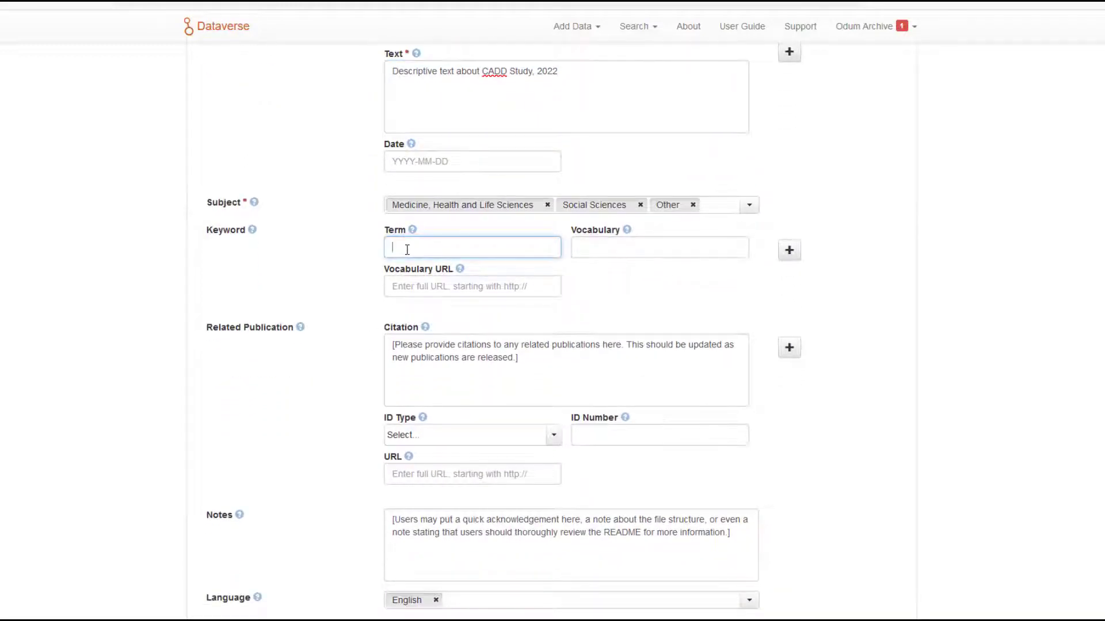
pyautogui.write('Adolescence')
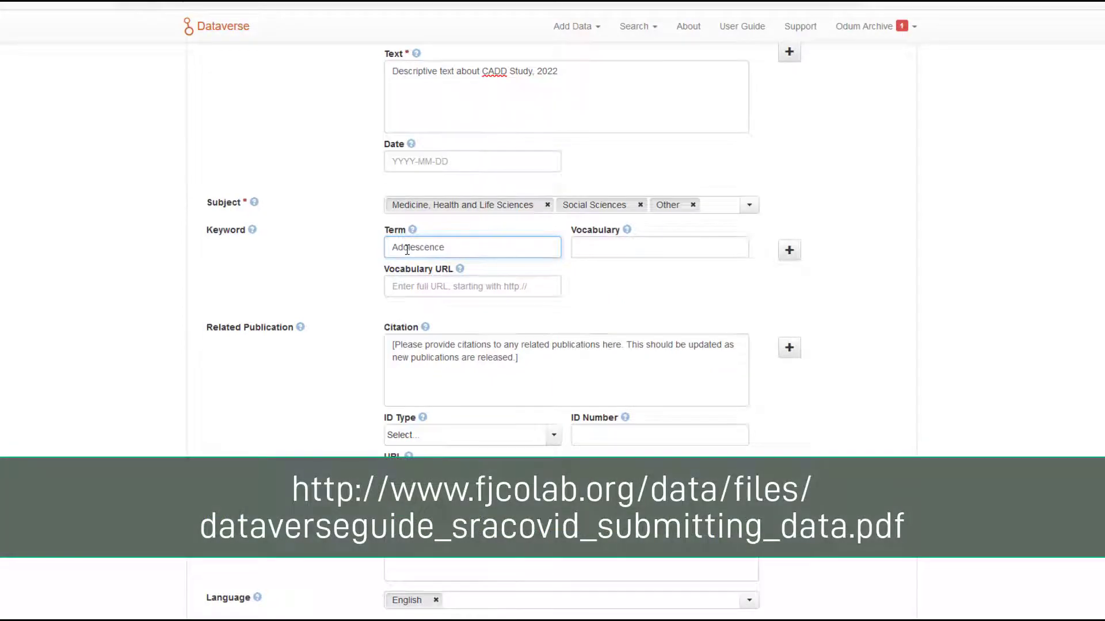
# Add a second keyword entry with the term "COVID-19".
pyautogui.click(788, 250)
pyautogui.click(420, 329)
pyautogui.write('COVID')
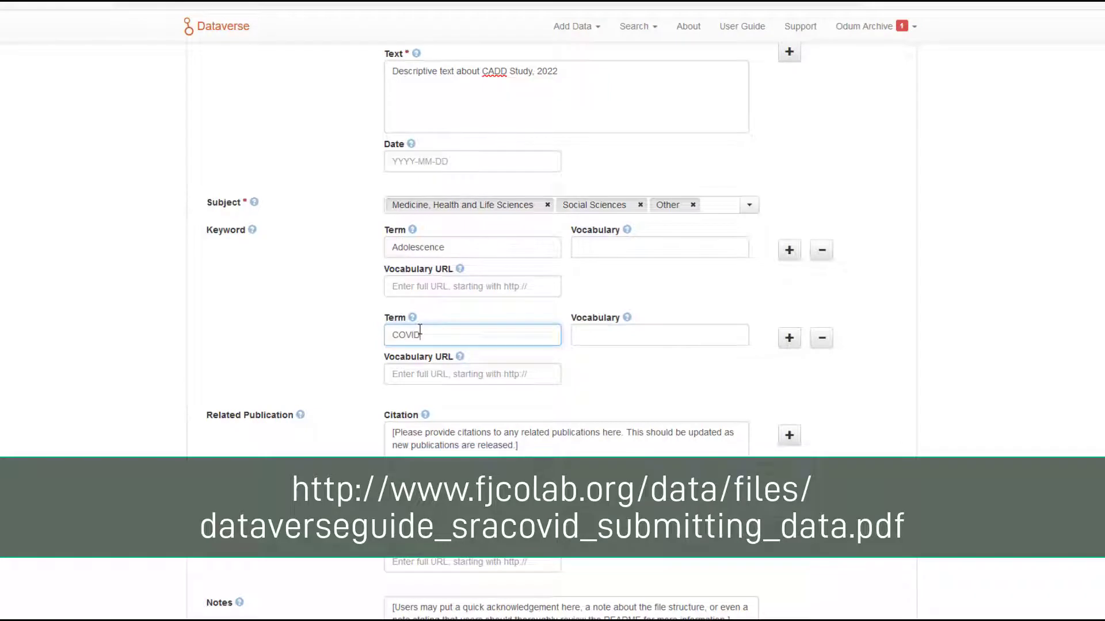
pyautogui.write('-19')
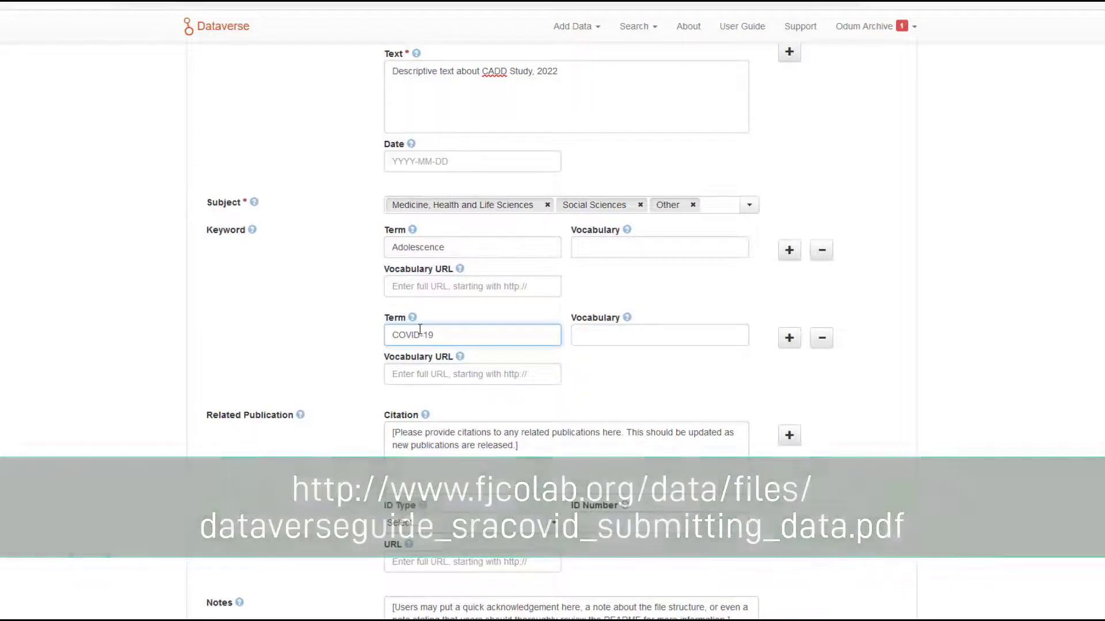
# Add a third keyword entry with the term "Healthcare".
pyautogui.click(789, 338)
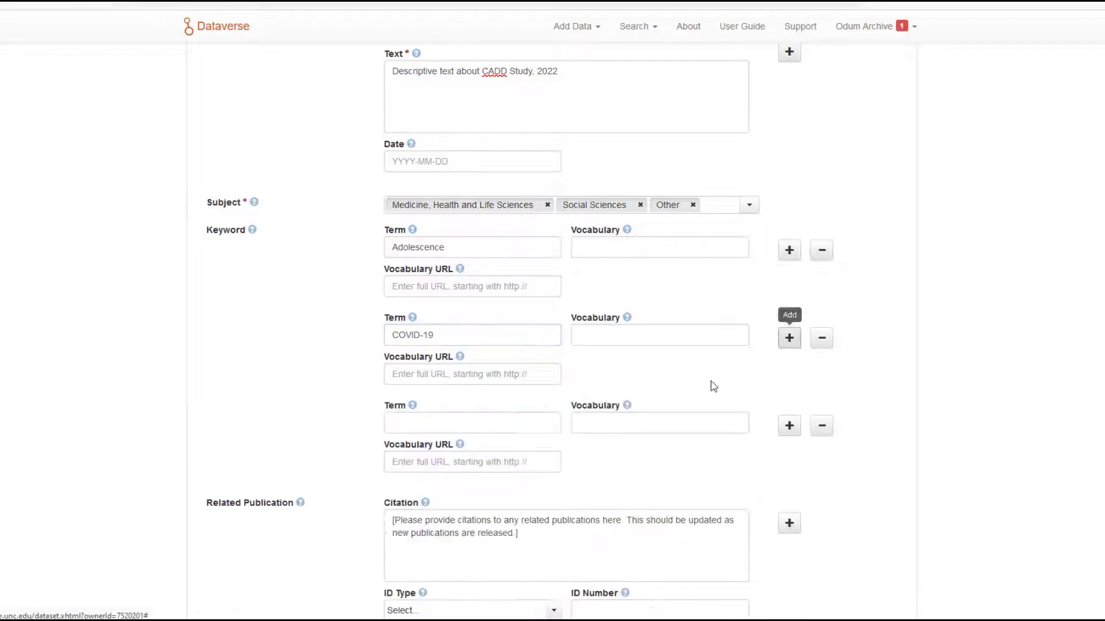
pyautogui.click(440, 425)
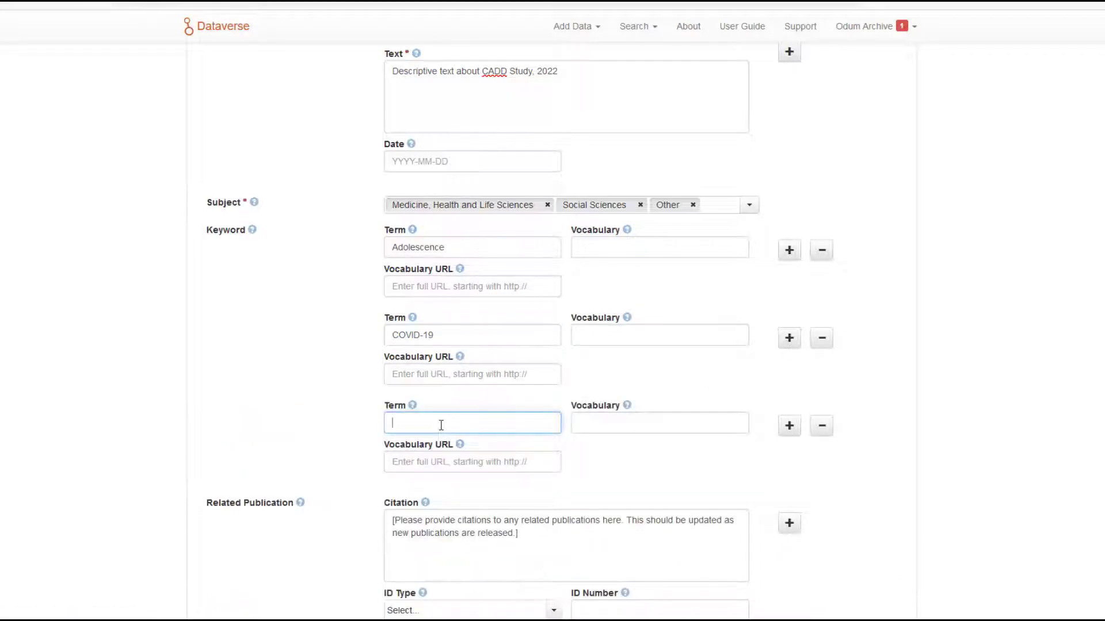
pyautogui.write('Healtch')
pyautogui.write('hcar')
# Replace the related publication citation placeholder with: Archive, Odum. (2022). "CADD Study Title." <em>Journal Title</em>. URL.
pyautogui.scroll(-3, 328, 444)
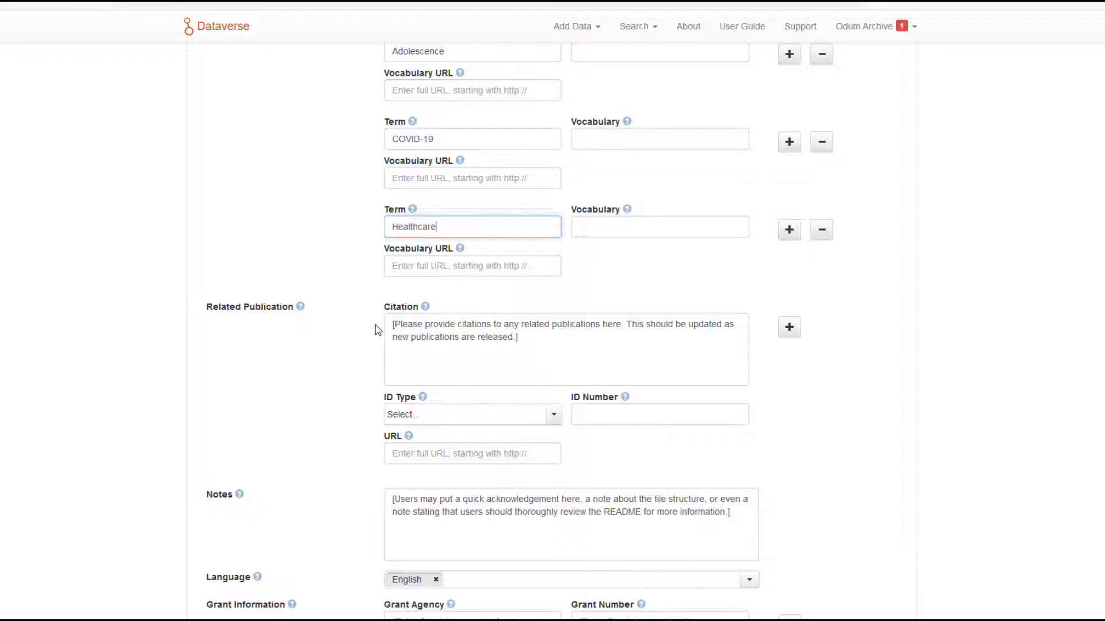
pyautogui.moveTo(538, 340); pyautogui.dragTo(374, 316)
pyautogui.press('BackSpace')
pyautogui.write('Archive')
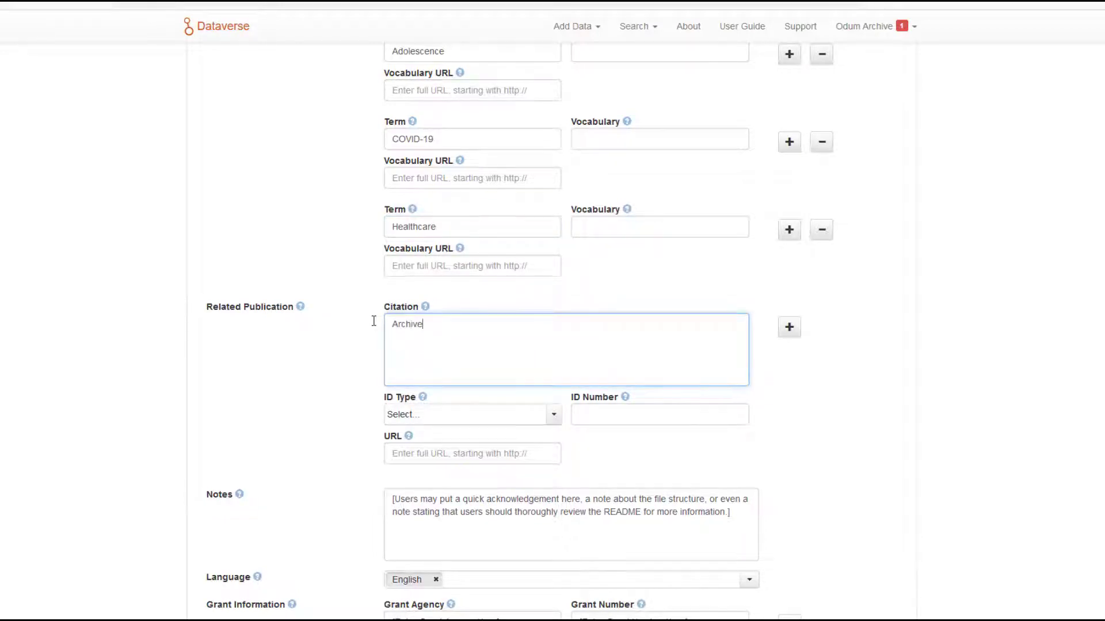
pyautogui.write(', Odum. (2022). "CADD Study Title." <i>')
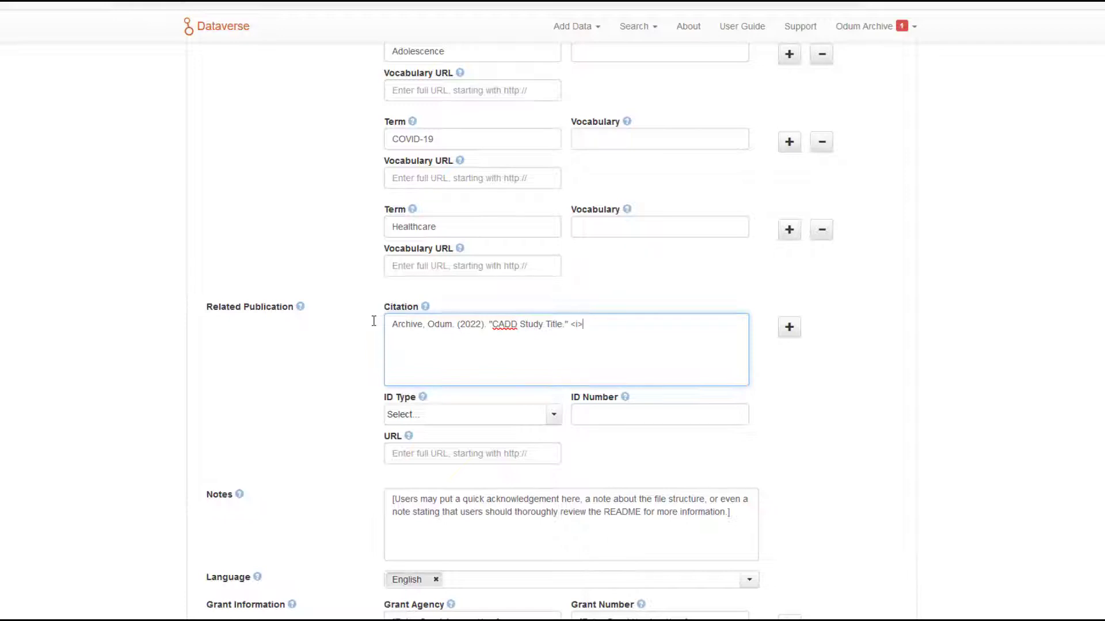
pyautogui.press('BackSpace')
pyautogui.press('BackSpace')
pyautogui.write('em>Journal Titl')
pyautogui.write('e</em>. URL')
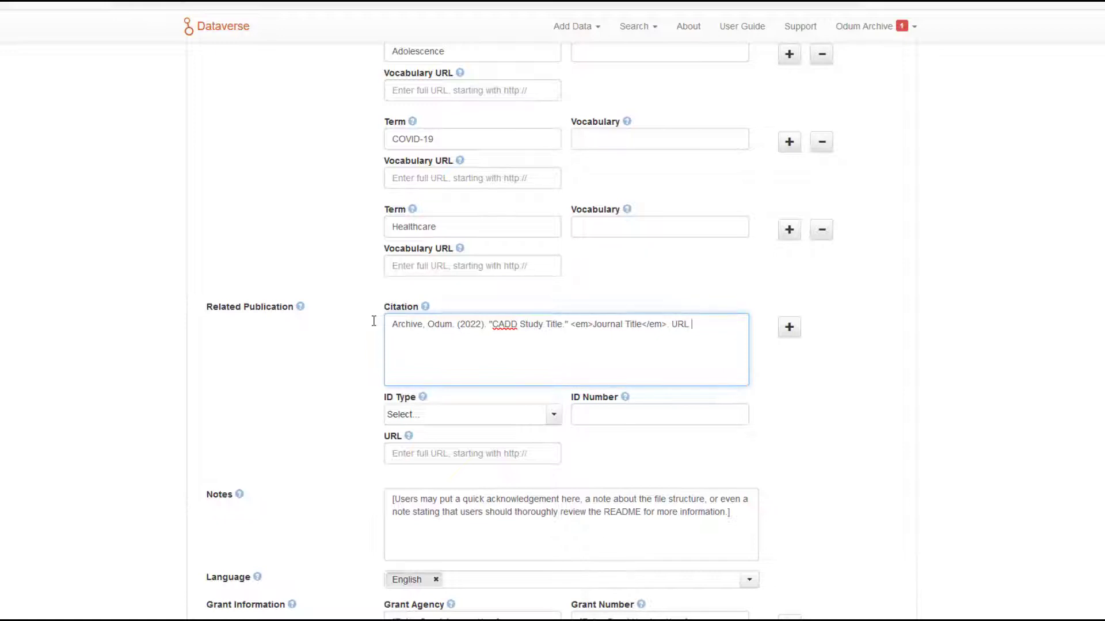
# Replace the placeholder notes with "Please see README for instructions on how to collaborate with this project.".
pyautogui.scroll(-4, 374, 321)
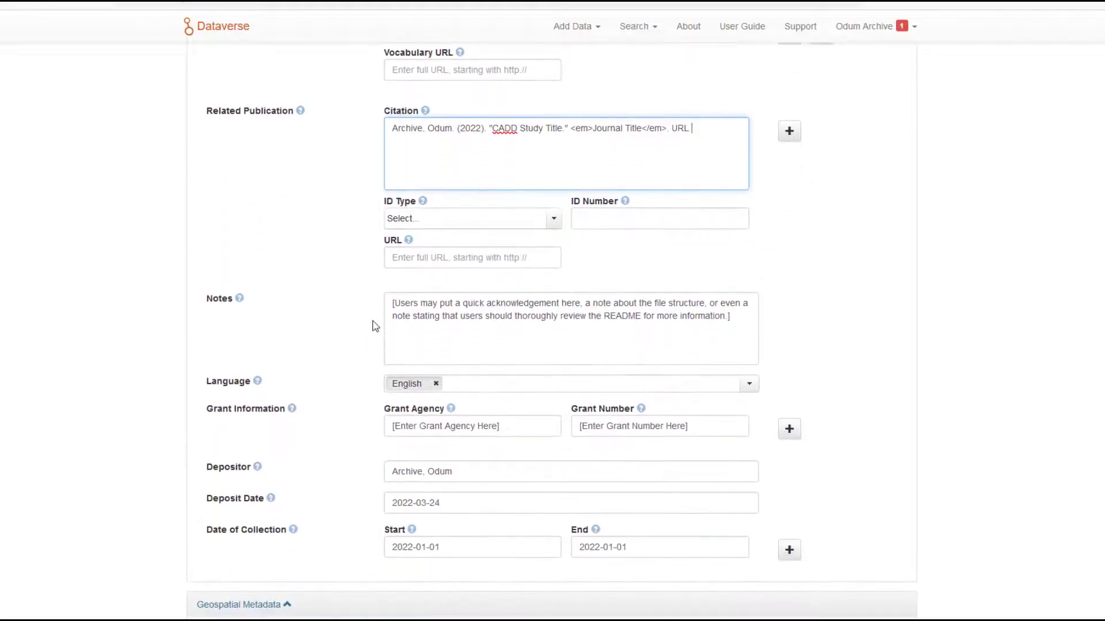
pyautogui.click(738, 317)
pyautogui.moveTo(738, 317); pyautogui.dragTo(375, 298)
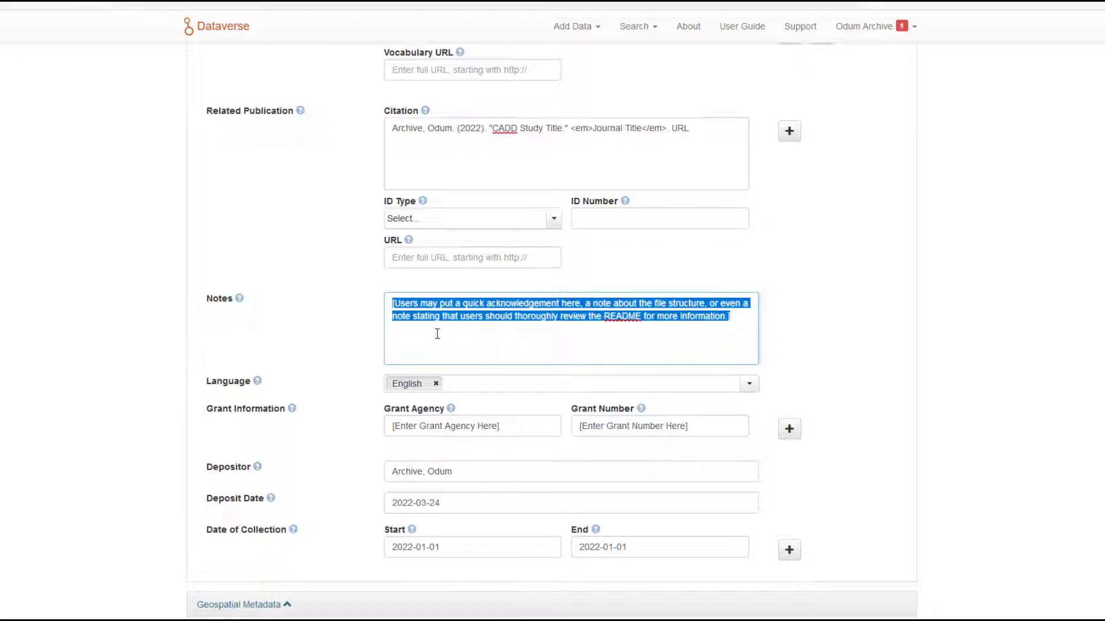
pyautogui.press('BackSpace')
pyautogui.write('Please s')
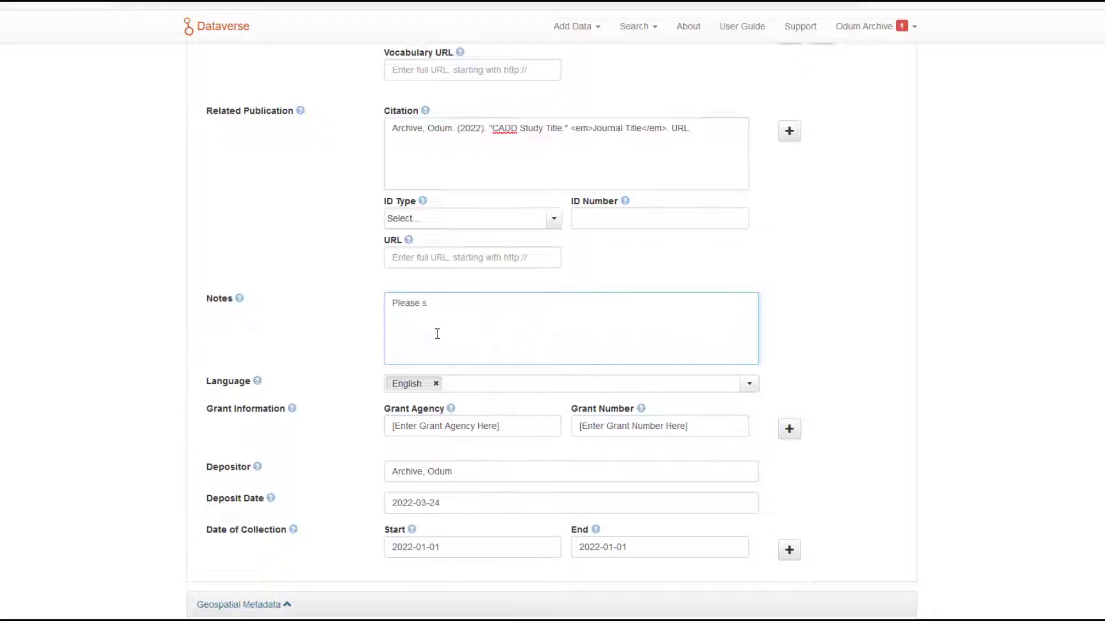
pyautogui.write('ee README for instruc')
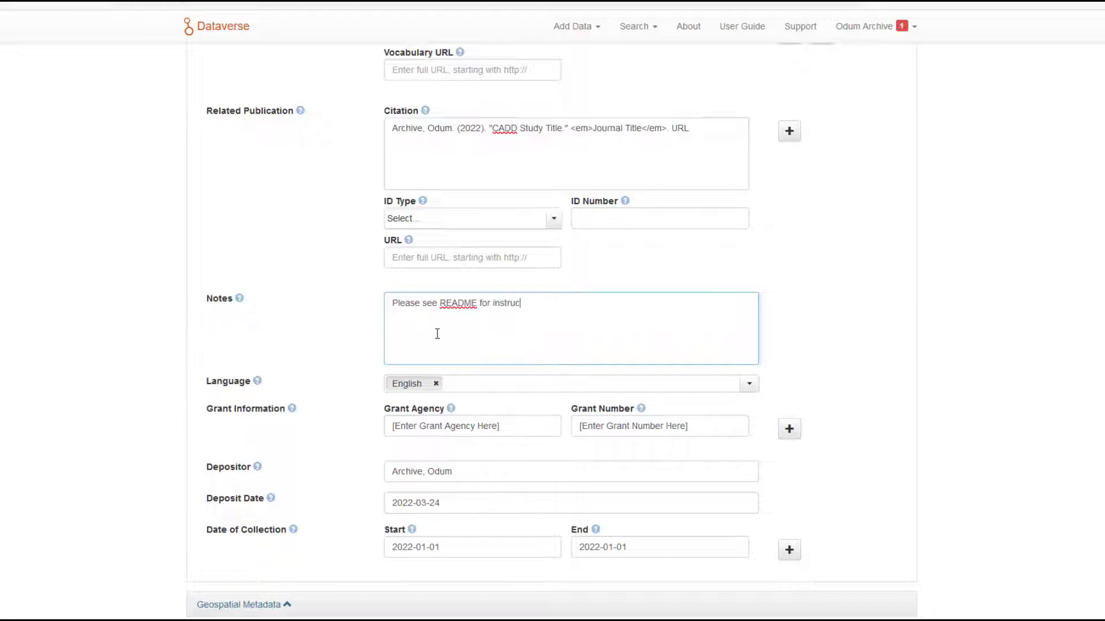
pyautogui.write('tions on how to collaborate with this project.')
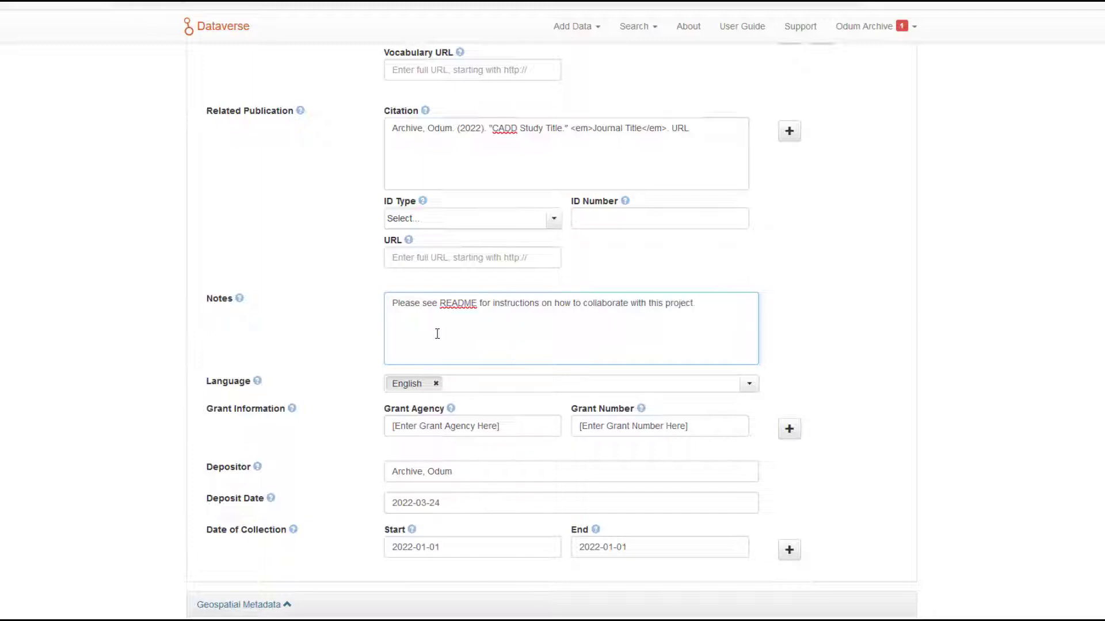
# Fill in the grant information with "Grant Name" as the agency and "Grant Number" as the number.
pyautogui.scroll(-2, 437, 333)
pyautogui.moveTo(499, 296); pyautogui.dragTo(382, 297)
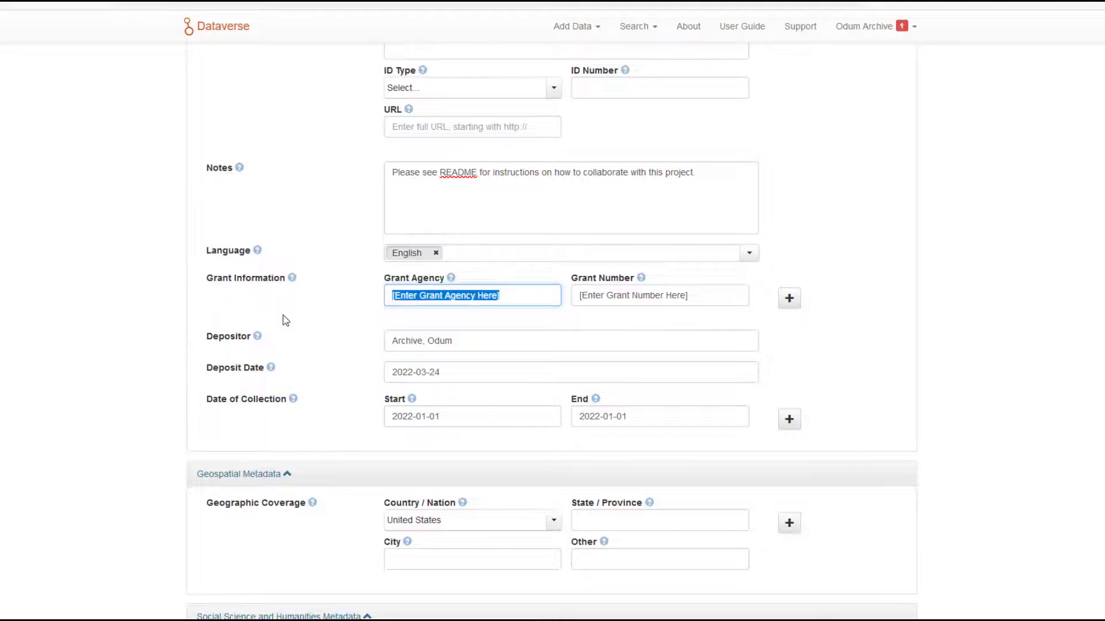
pyautogui.write('Grant Name')
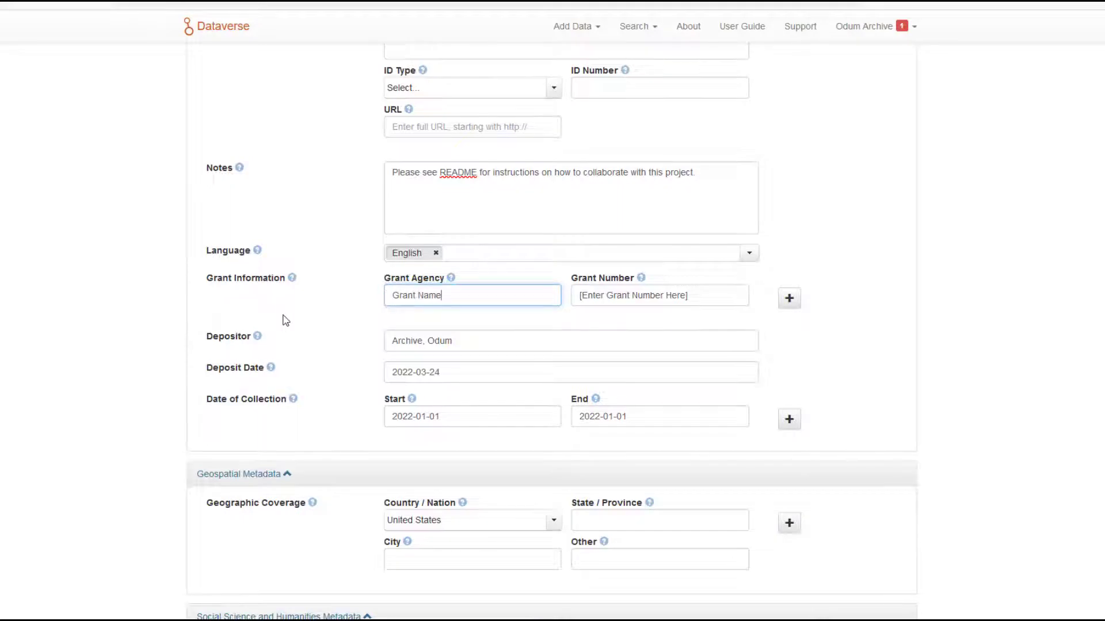
pyautogui.moveTo(697, 298); pyautogui.dragTo(541, 298)
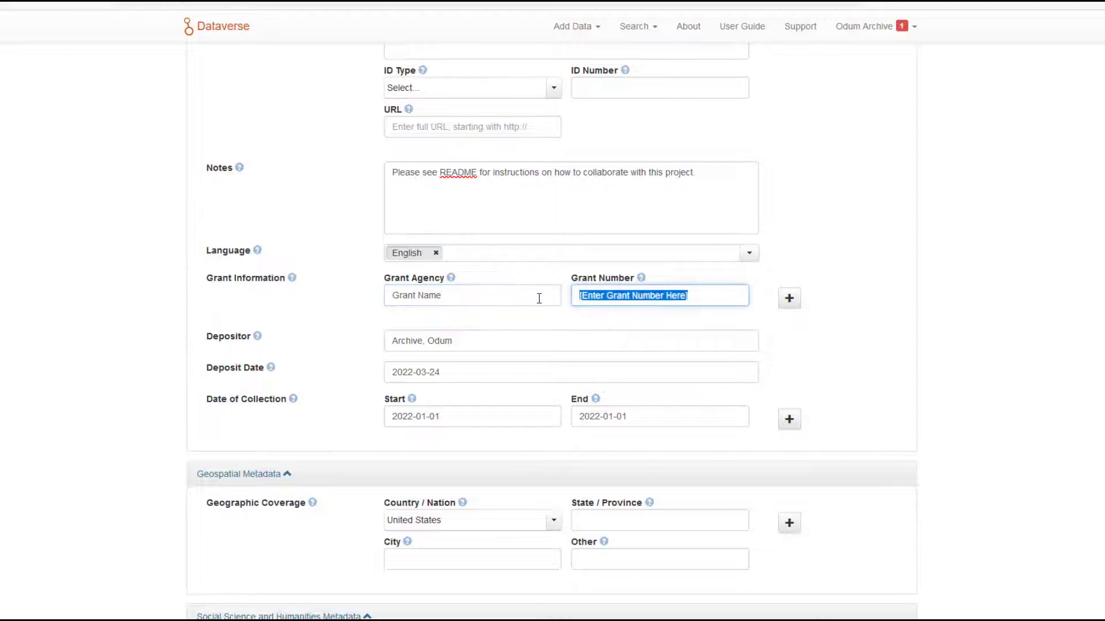
pyautogui.write('Grant Number')
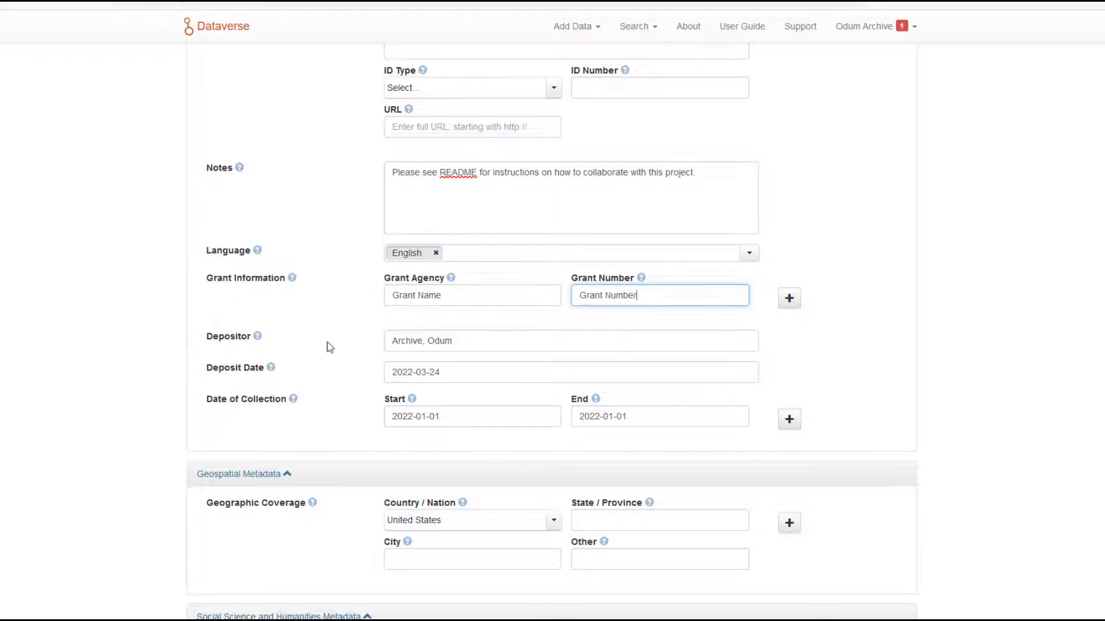
# Replace the unit of analysis placeholder in the social science metadata with "Children under 10 years of age".
pyautogui.scroll(-5, 319, 348)
pyautogui.scroll(-1, 363, 346)
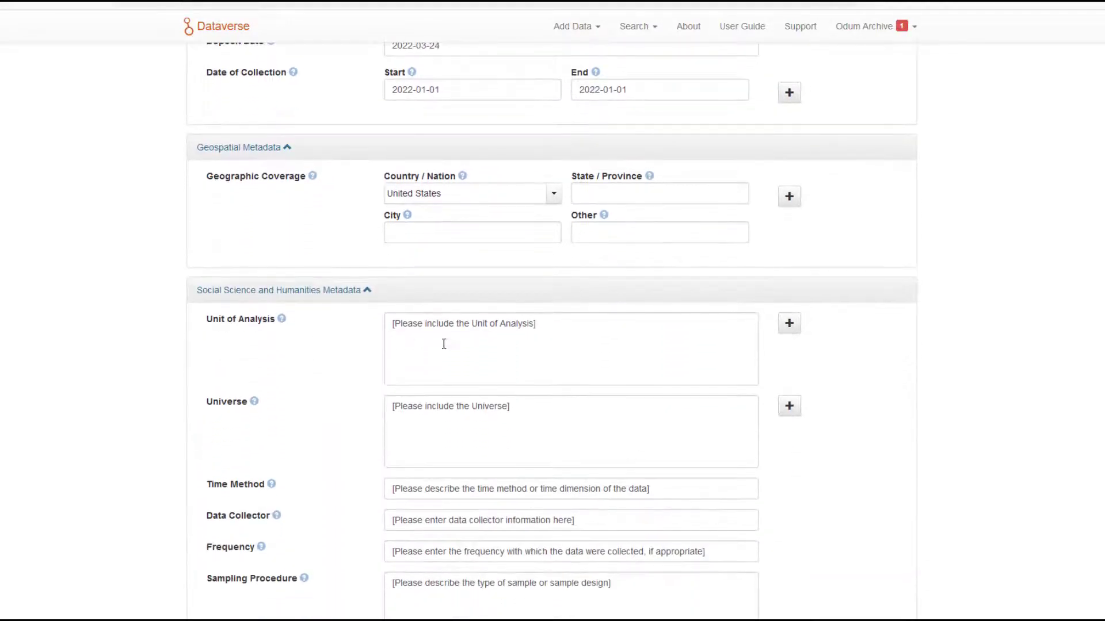
pyautogui.scroll(-1, 579, 330)
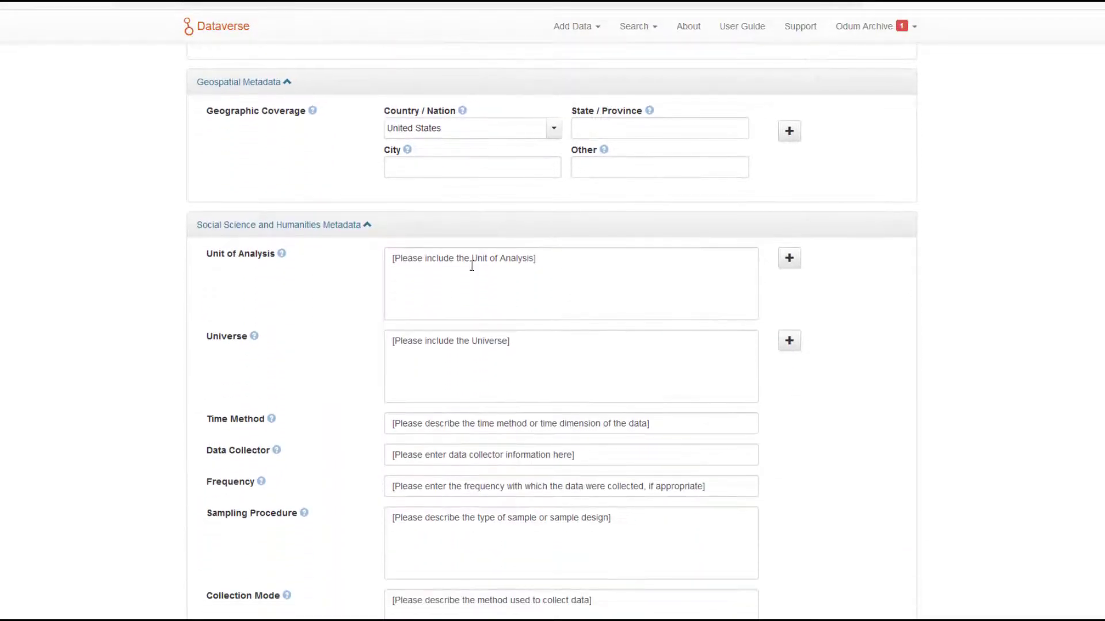
pyautogui.moveTo(589, 259); pyautogui.dragTo(358, 261)
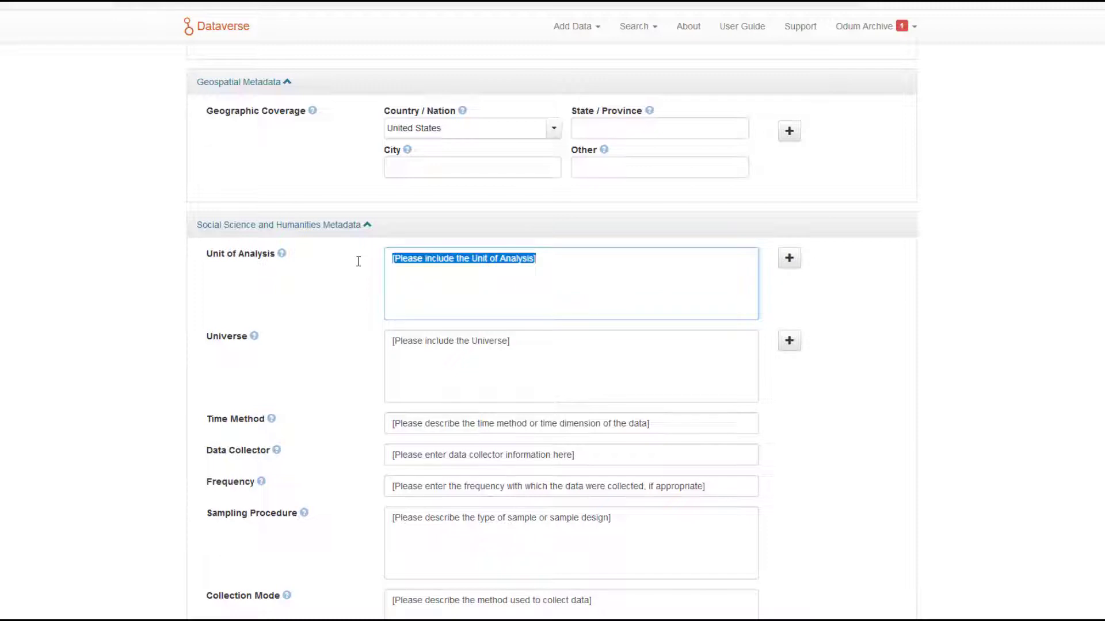
pyautogui.write('Children under')
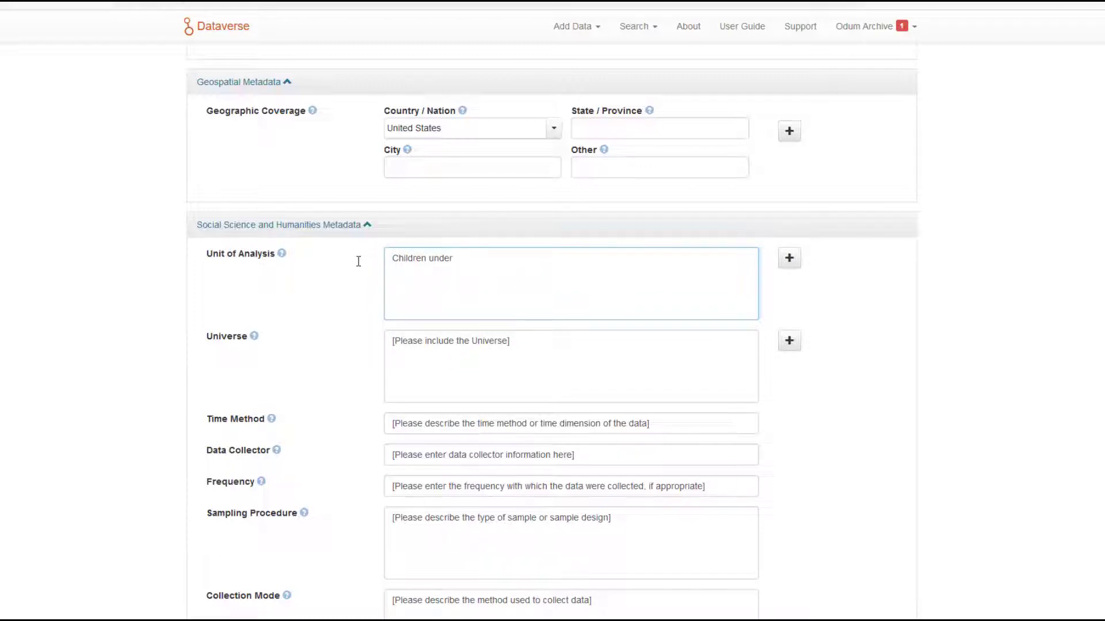
pyautogui.write(' 10 years of age')
# Clear the placeholder text from the Universe field in the social science metadata.
pyautogui.moveTo(523, 343); pyautogui.dragTo(390, 343)
pyautogui.press('BackSpace')
pyautogui.scroll(-1, 387, 343)
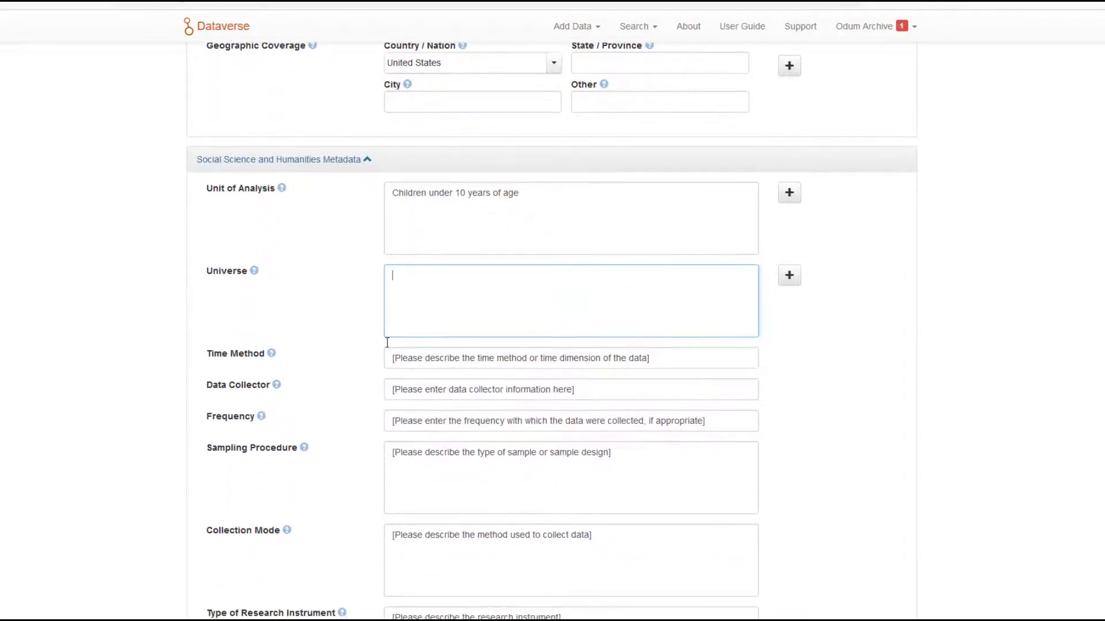
# Clear the Time Method placeholder and set the Data Collector to "CADD Project Team".
pyautogui.moveTo(665, 357); pyautogui.dragTo(365, 364)
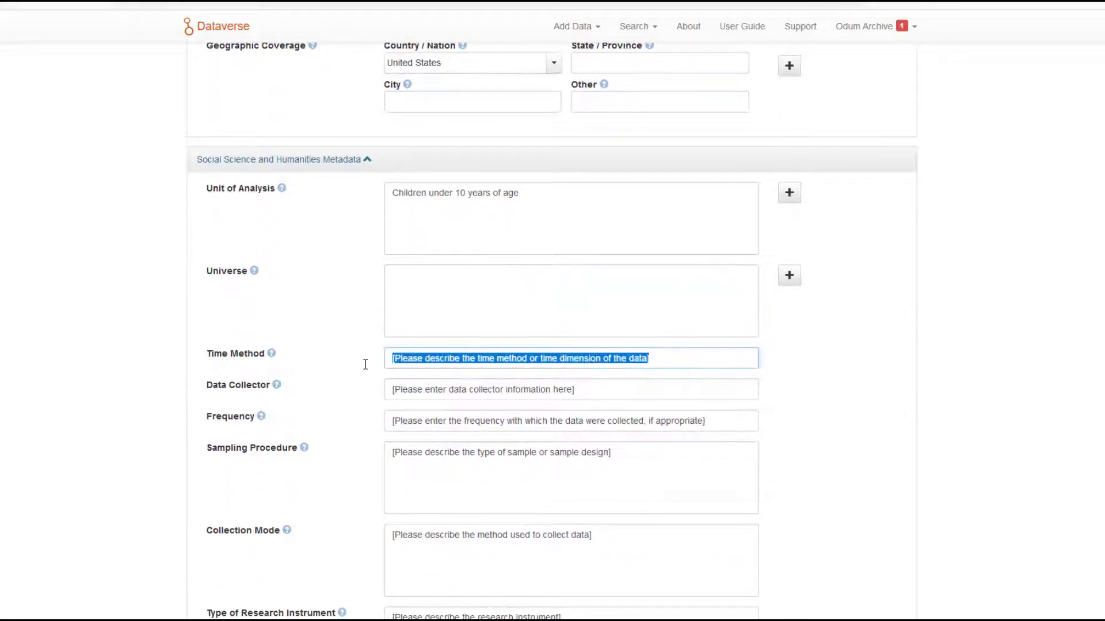
pyautogui.press('BackSpace')
pyautogui.moveTo(585, 389); pyautogui.dragTo(337, 390)
pyautogui.press('BackSpace')
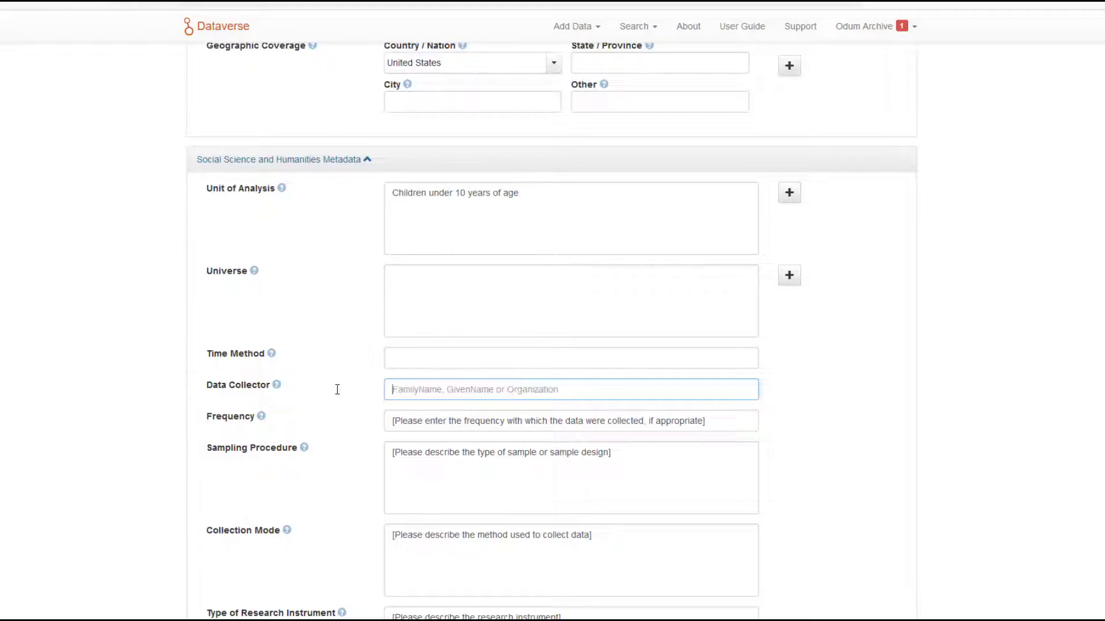
pyautogui.write('CADD Pr')
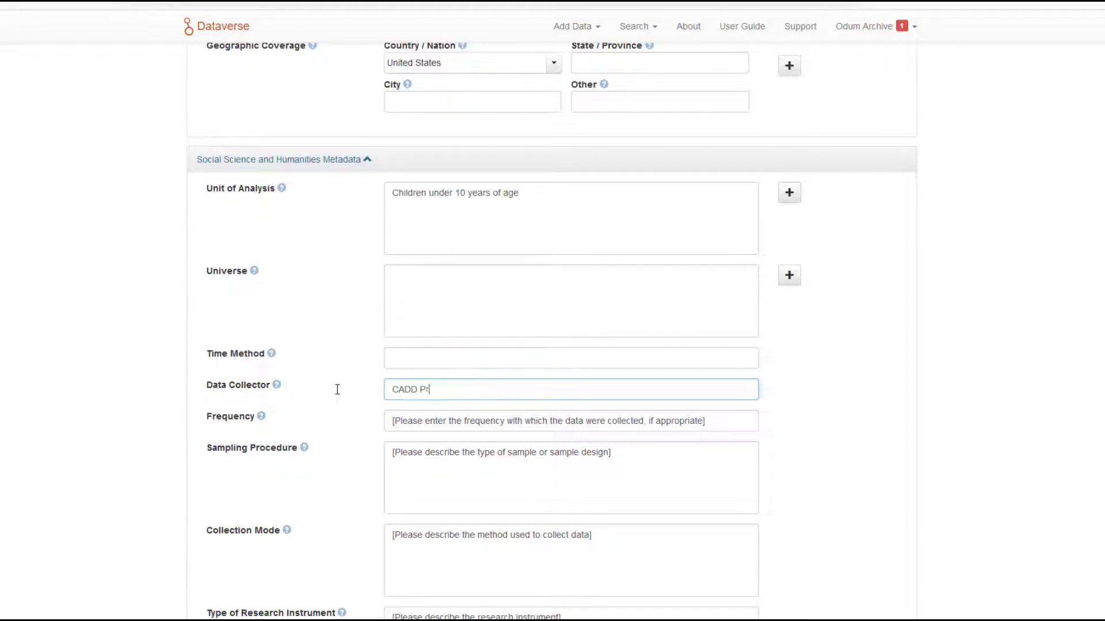
pyautogui.write('oject Team')
# Clear the placeholder text from the Frequency, Sampling Procedure and Collection Mode fields.
pyautogui.moveTo(748, 422); pyautogui.dragTo(318, 429)
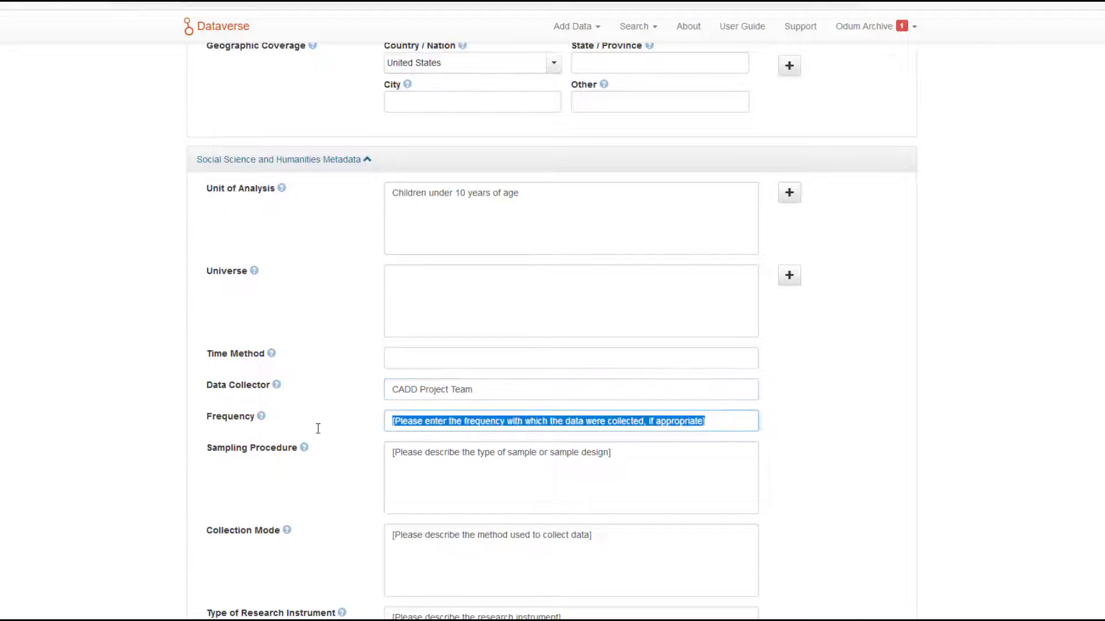
pyautogui.press('BackSpace')
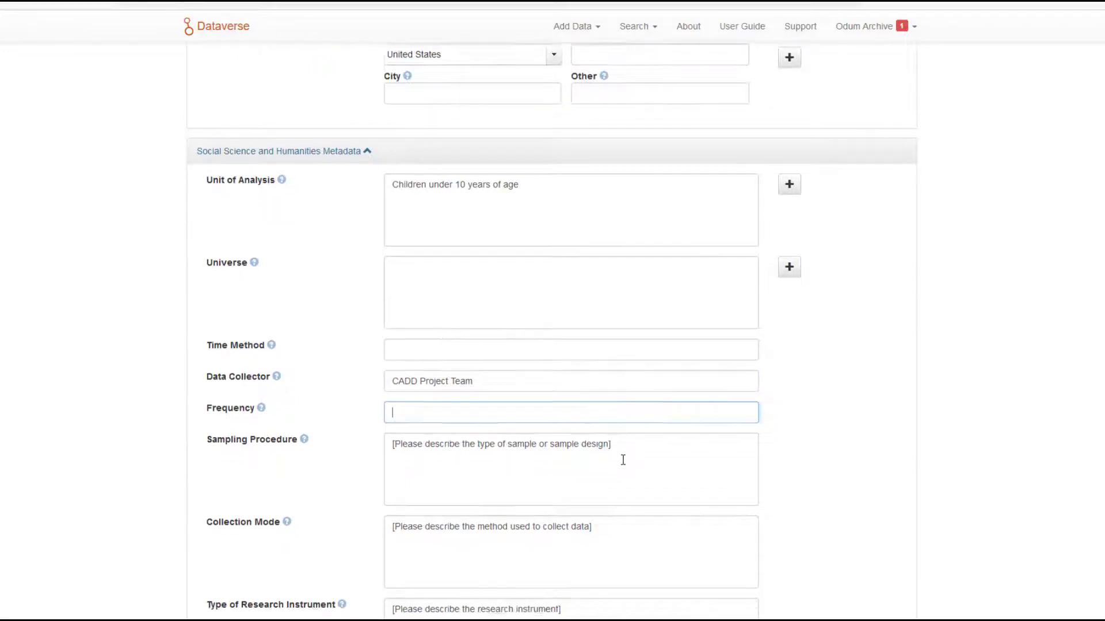
pyautogui.scroll(-2, 644, 319)
pyautogui.moveTo(631, 324); pyautogui.dragTo(361, 322)
pyautogui.press('BackSpace')
pyautogui.scroll(-2, 627, 454)
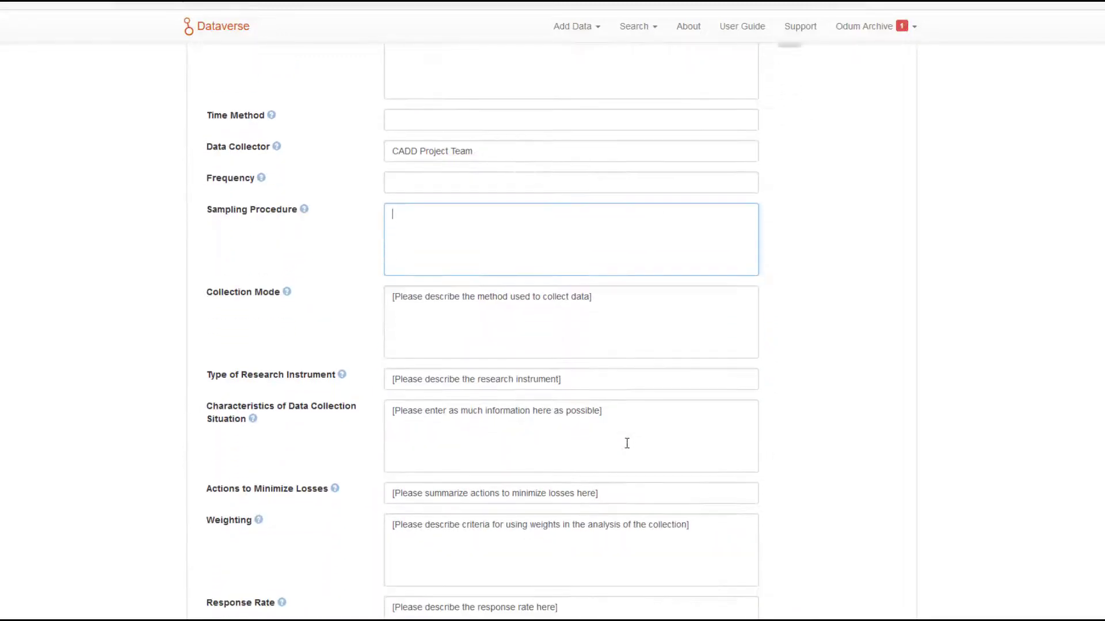
pyautogui.moveTo(609, 274); pyautogui.dragTo(335, 305)
pyautogui.press('BackSpace')
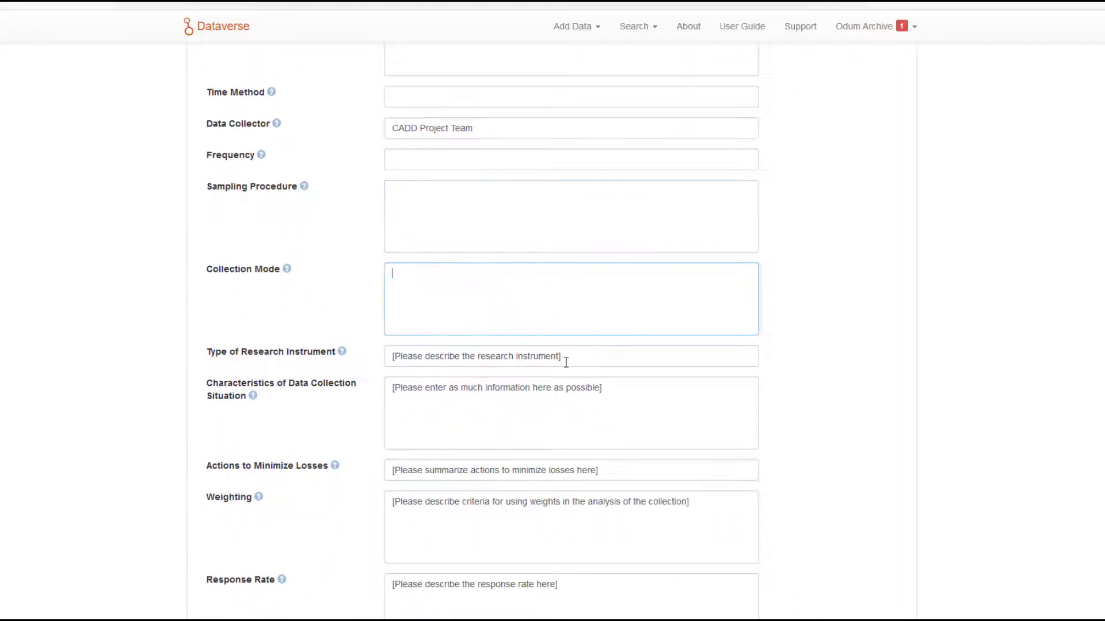
# Clear the placeholder text from the Type of Research Instrument and Characteristics of Data Collection Situation fields.
pyautogui.moveTo(589, 358); pyautogui.dragTo(387, 358)
pyautogui.press('BackSpace')
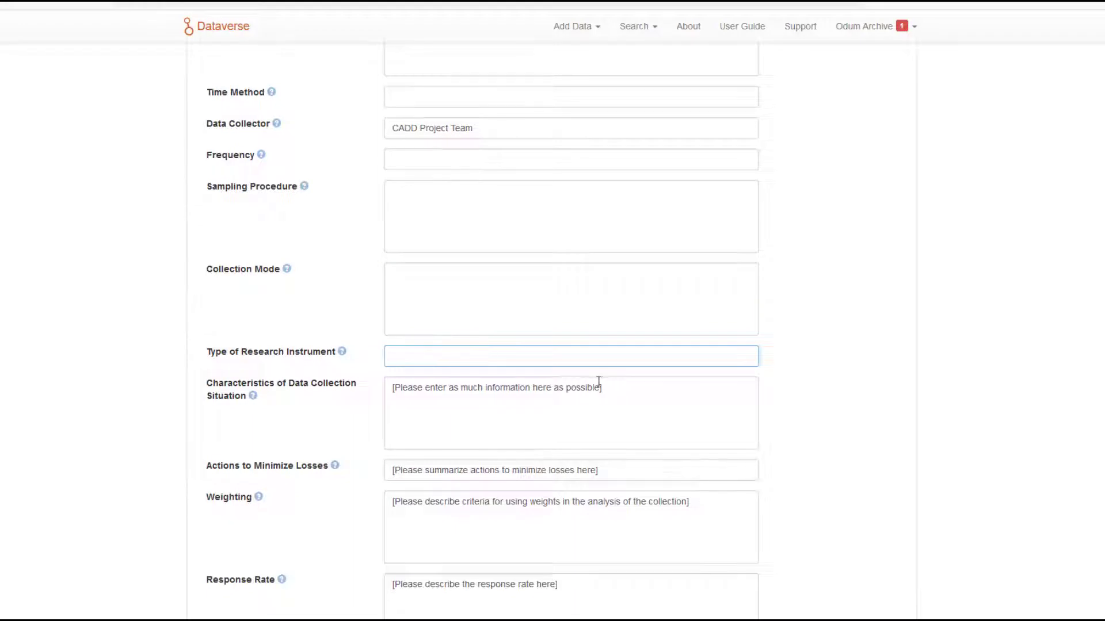
pyautogui.moveTo(611, 387); pyautogui.dragTo(322, 429)
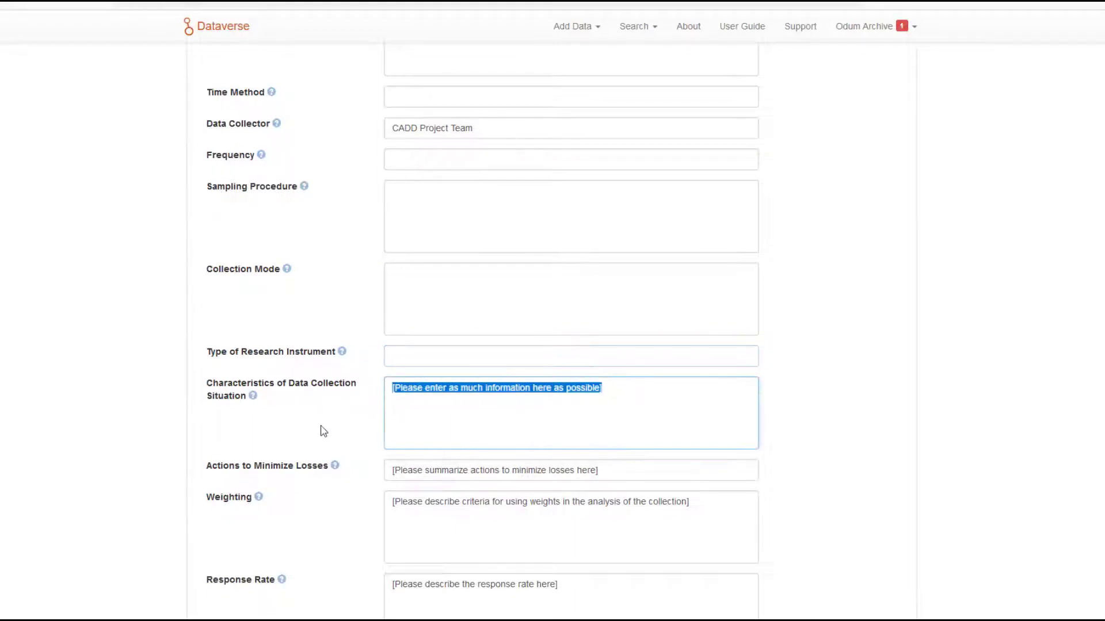
pyautogui.press('BackSpace')
# Clear the placeholder text from the Actions to Minimize Losses, Weighting and Response Rate fields.
pyautogui.scroll(-3, 364, 451)
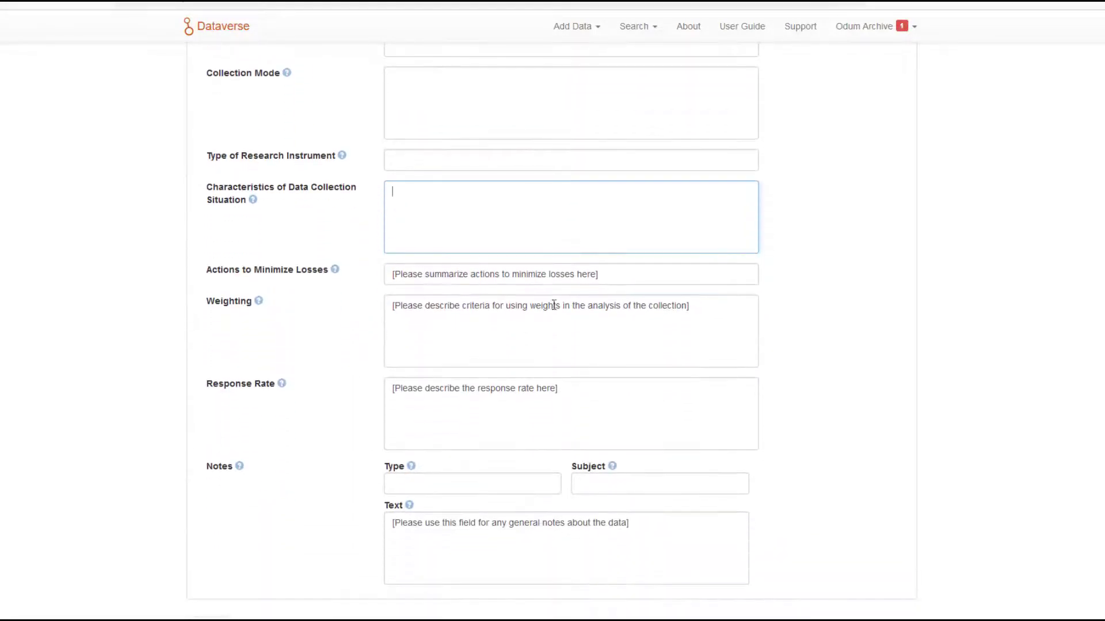
pyautogui.moveTo(613, 270); pyautogui.dragTo(387, 275)
pyautogui.press('BackSpace')
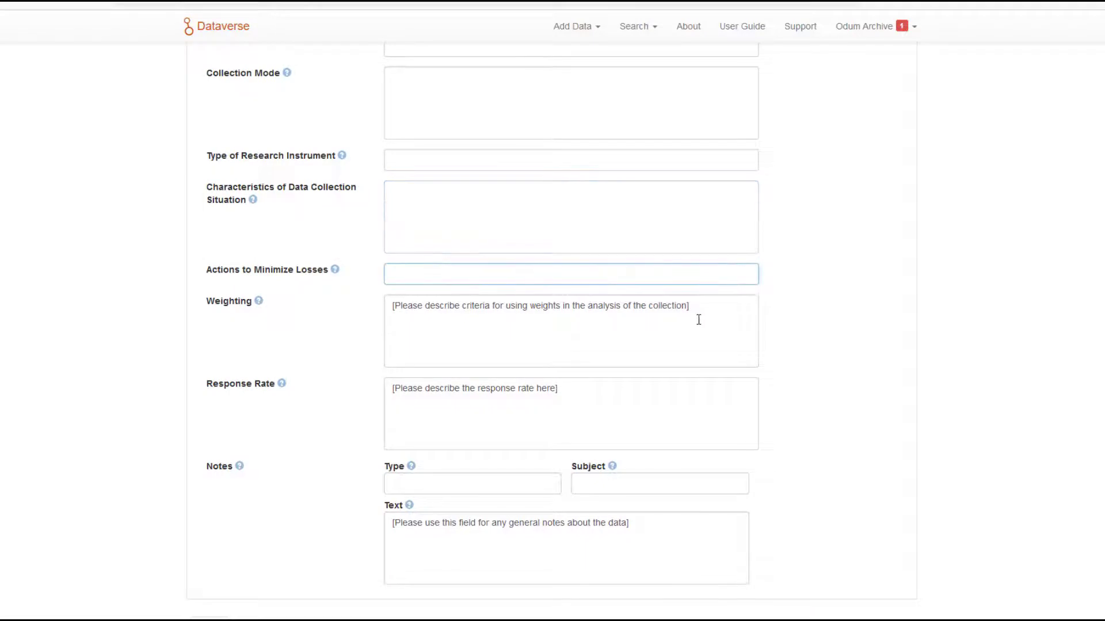
pyautogui.moveTo(690, 306); pyautogui.dragTo(340, 313)
pyautogui.press('BackSpace')
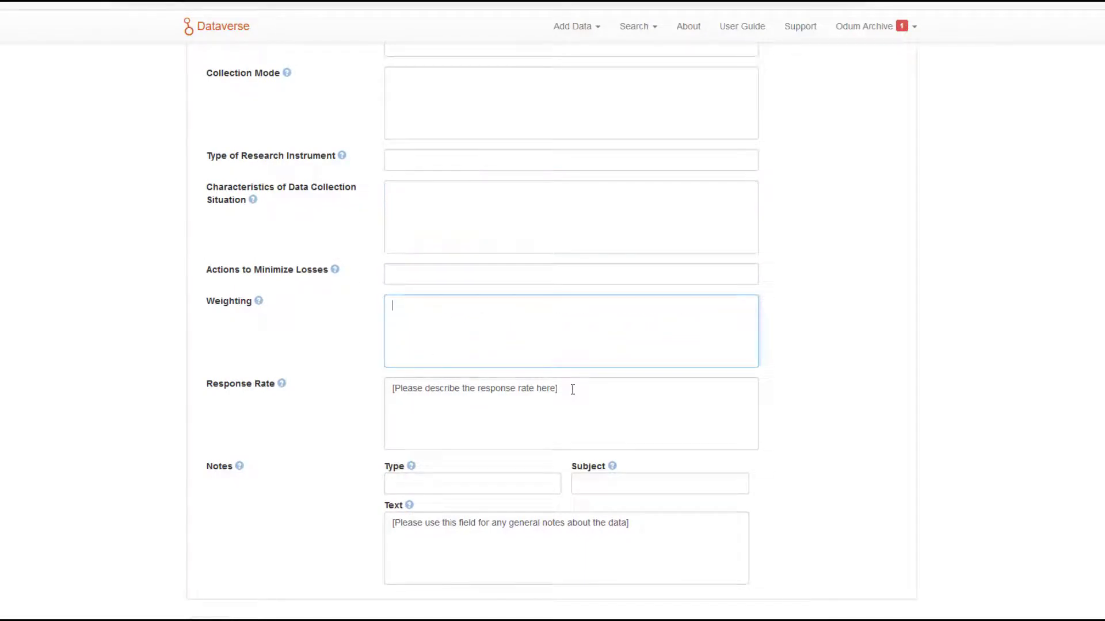
pyautogui.moveTo(573, 390); pyautogui.dragTo(368, 392)
pyautogui.press('BackSpace')
# Clear the placeholder from the Notes text field at the end of the social science metadata.
pyautogui.scroll(-2, 310, 481)
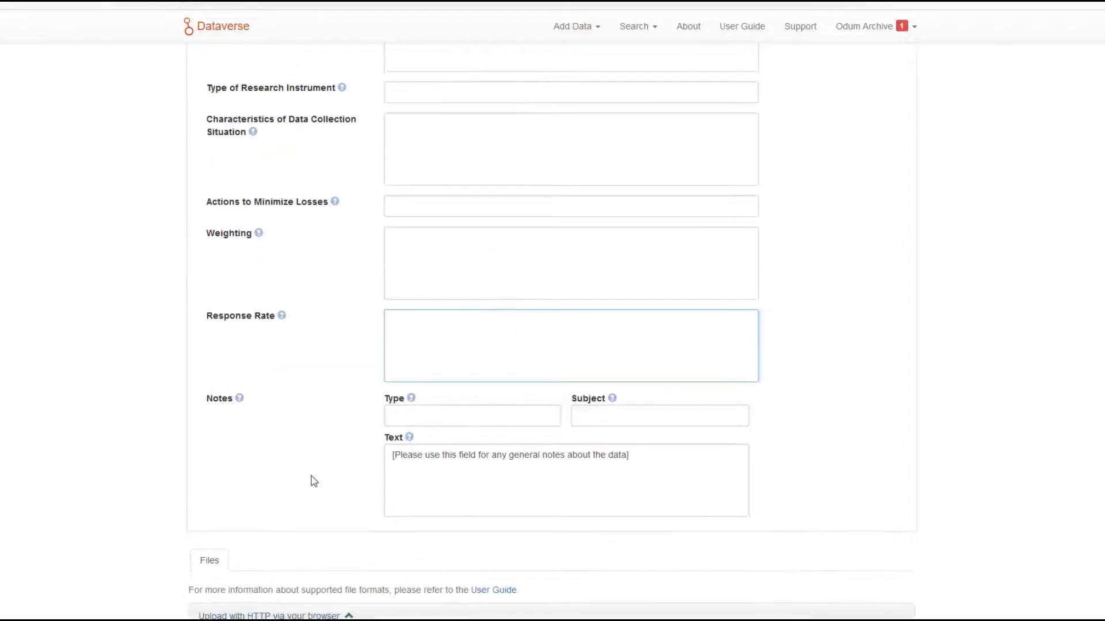
pyautogui.click(635, 397)
pyautogui.moveTo(631, 392); pyautogui.dragTo(358, 395)
pyautogui.press('BackSpace')
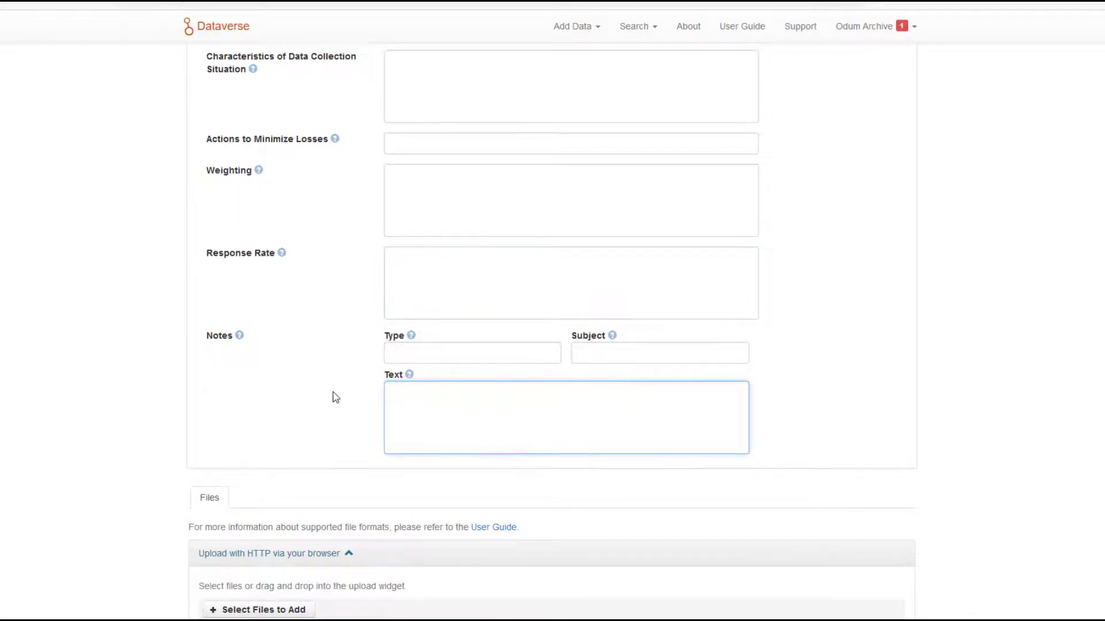
# Upload the files Demo_Code, Demo_Data and Demo_Documentation from the Desktop to the dataset.
pyautogui.scroll(-3, 332, 394)
pyautogui.scroll(-1, 314, 465)
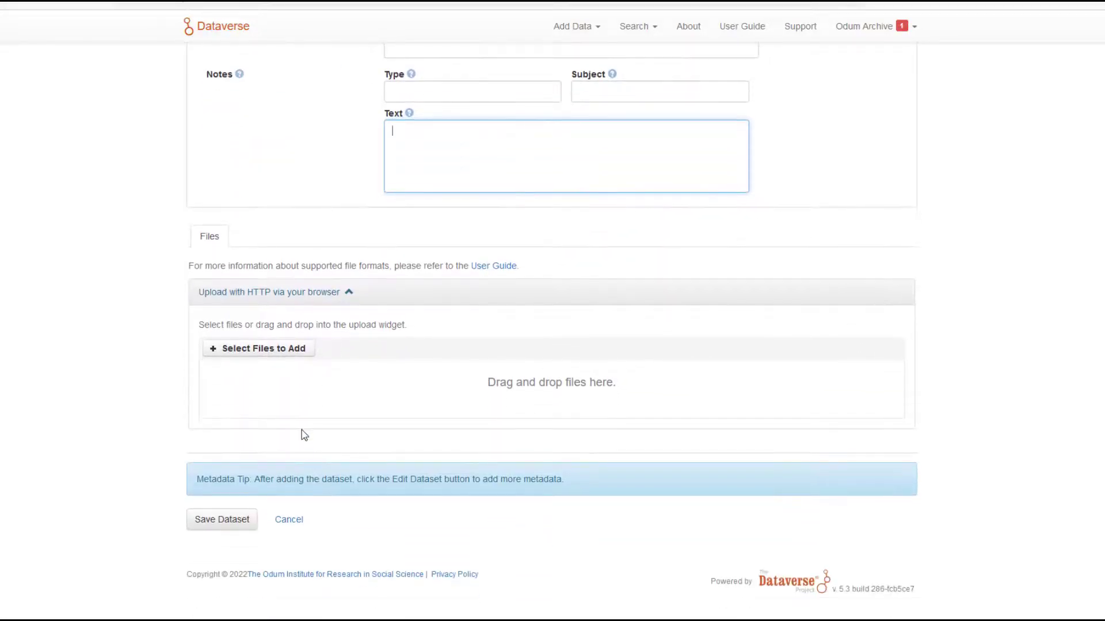
pyautogui.click(247, 352)
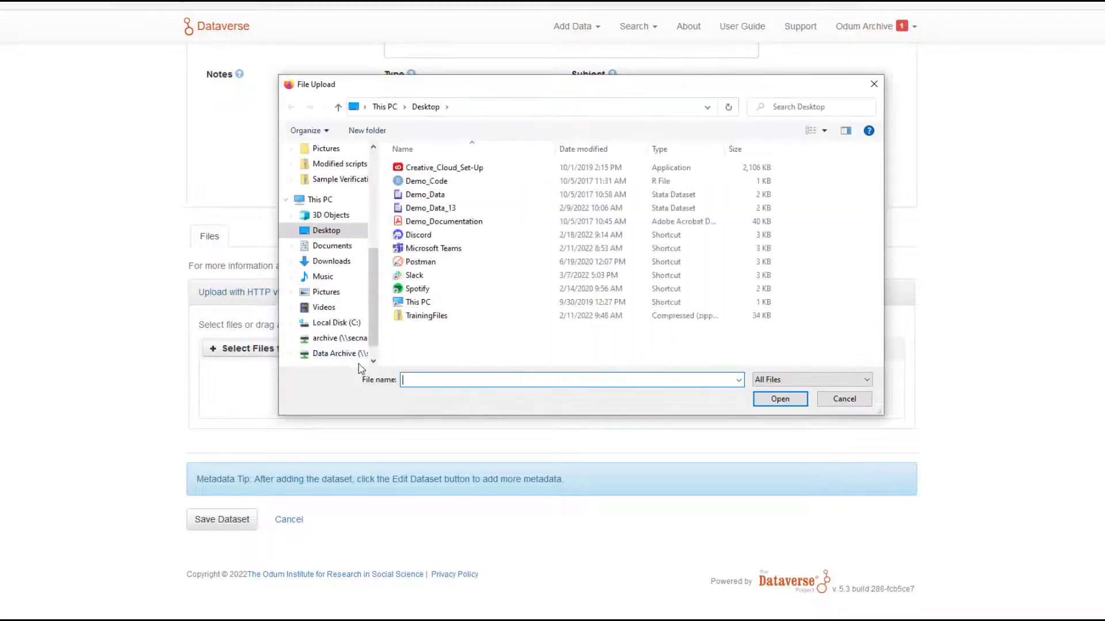
pyautogui.click(427, 183)
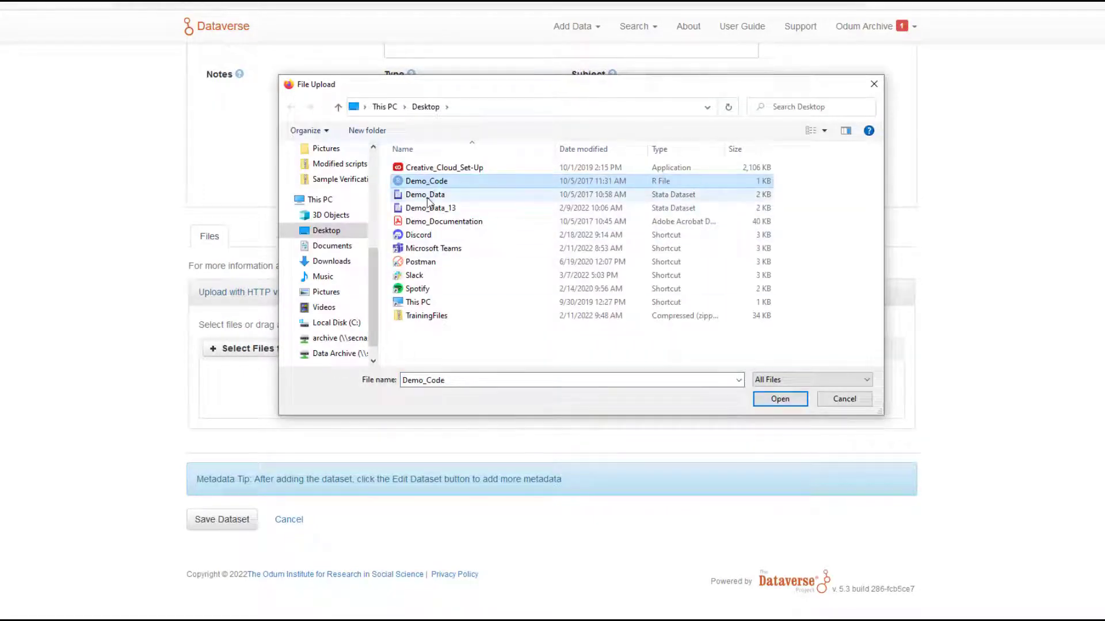
pyautogui.keyDown('ctrl'); pyautogui.click(427, 195); pyautogui.keyUp('ctrl')
pyautogui.keyDown('ctrl'); pyautogui.click(445, 223); pyautogui.keyUp('ctrl')
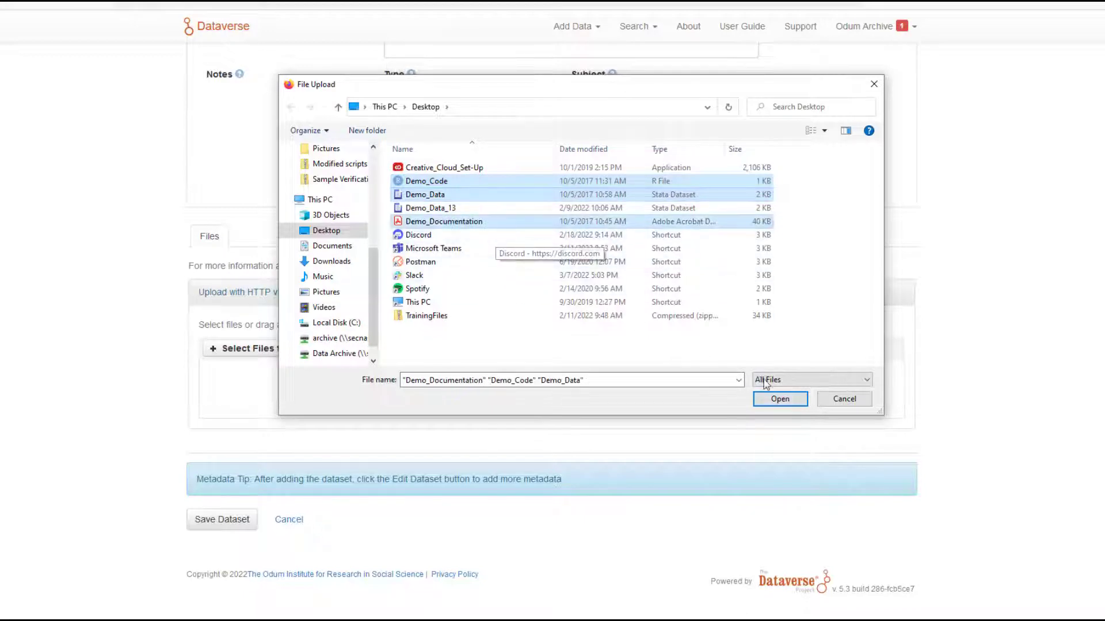
pyautogui.click(778, 400)
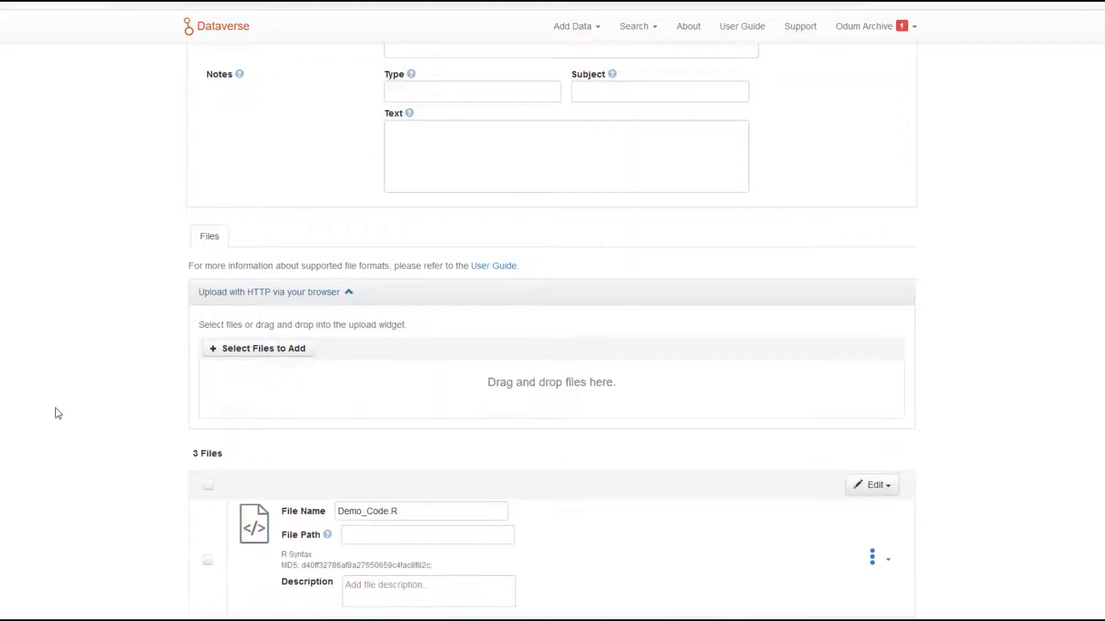
# Give Demo_Code.R the file path "Code" and the description "Code for CADD Project".
pyautogui.scroll(-5, 57, 413)
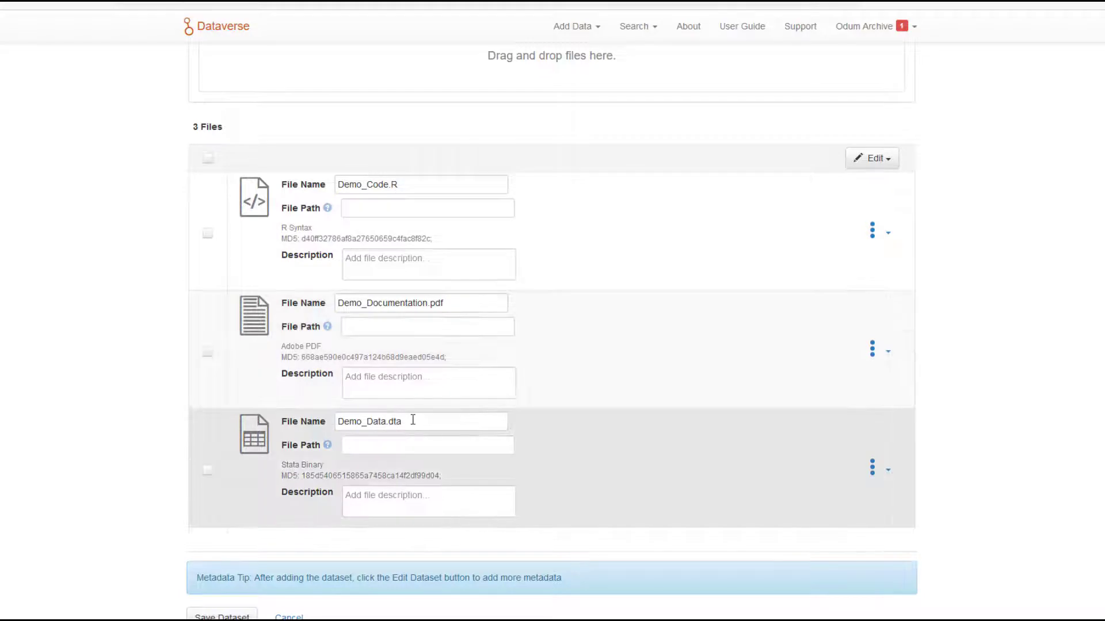
pyautogui.click(367, 210)
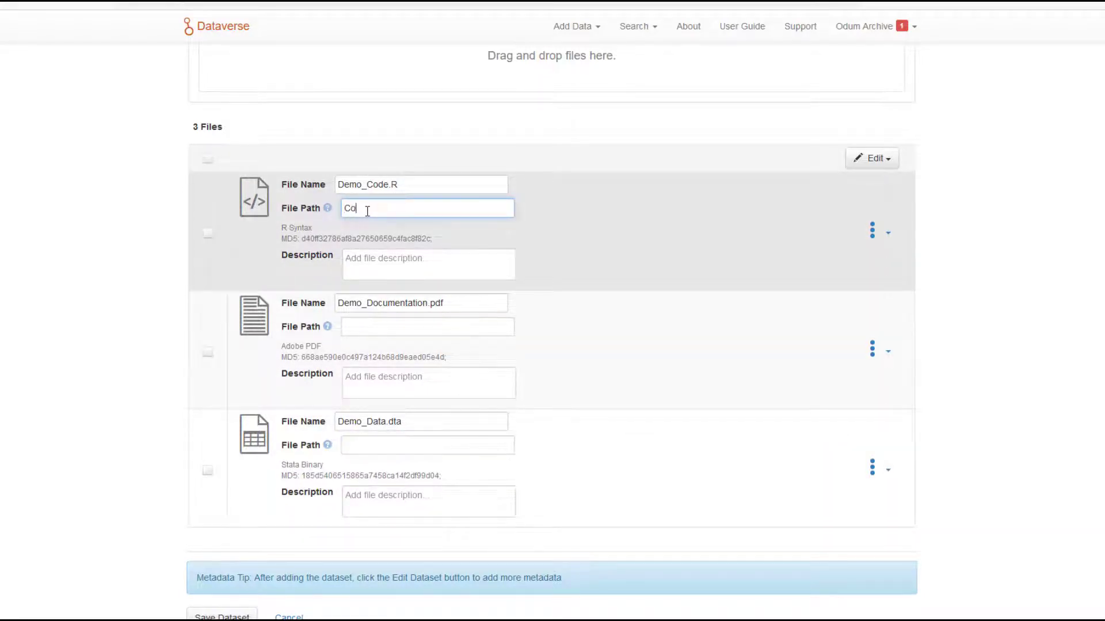
pyautogui.click(373, 260)
pyautogui.write('Code for CADD Project')
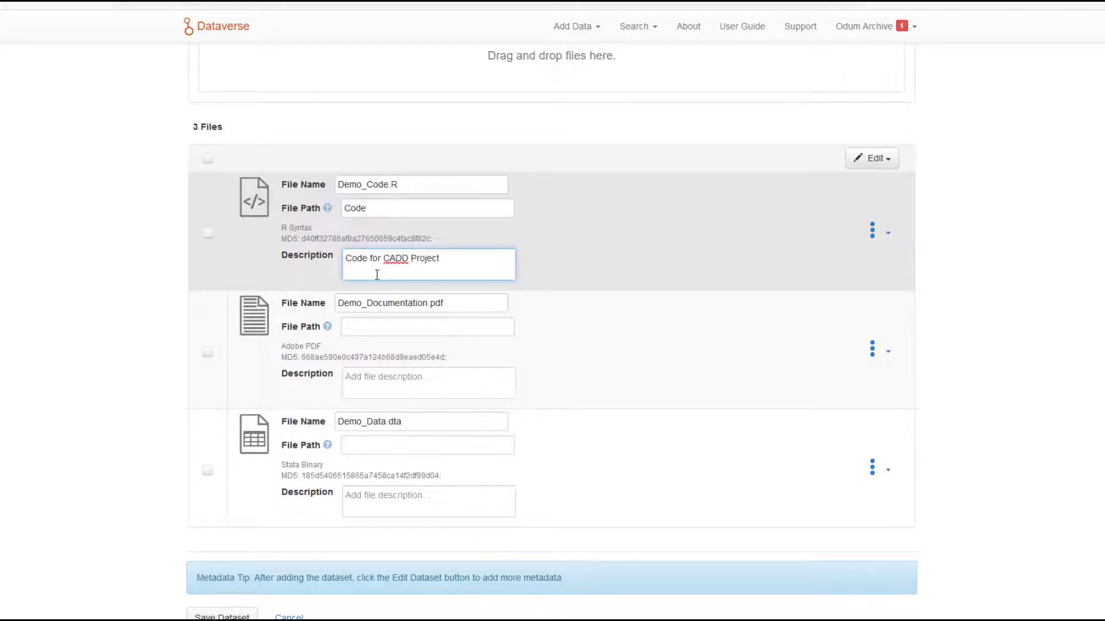
# Give Demo_Documentation.pdf the file path "Documentation" and the description "README for CADD Project".
pyautogui.click(367, 327)
pyautogui.write('Documentation')
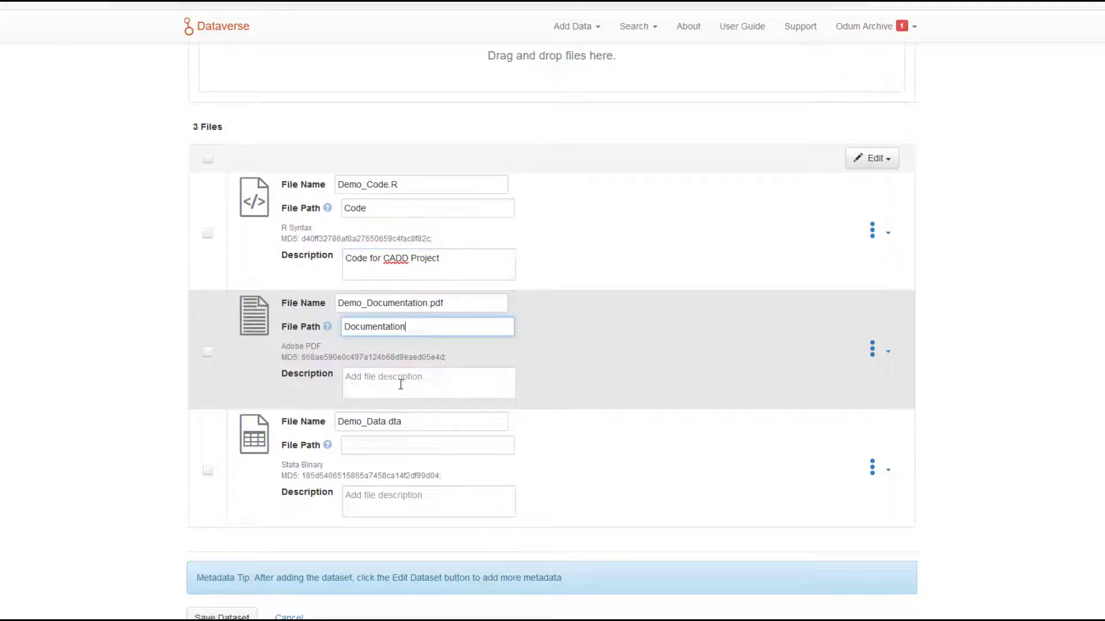
pyautogui.click(401, 384)
pyautogui.write('RE')
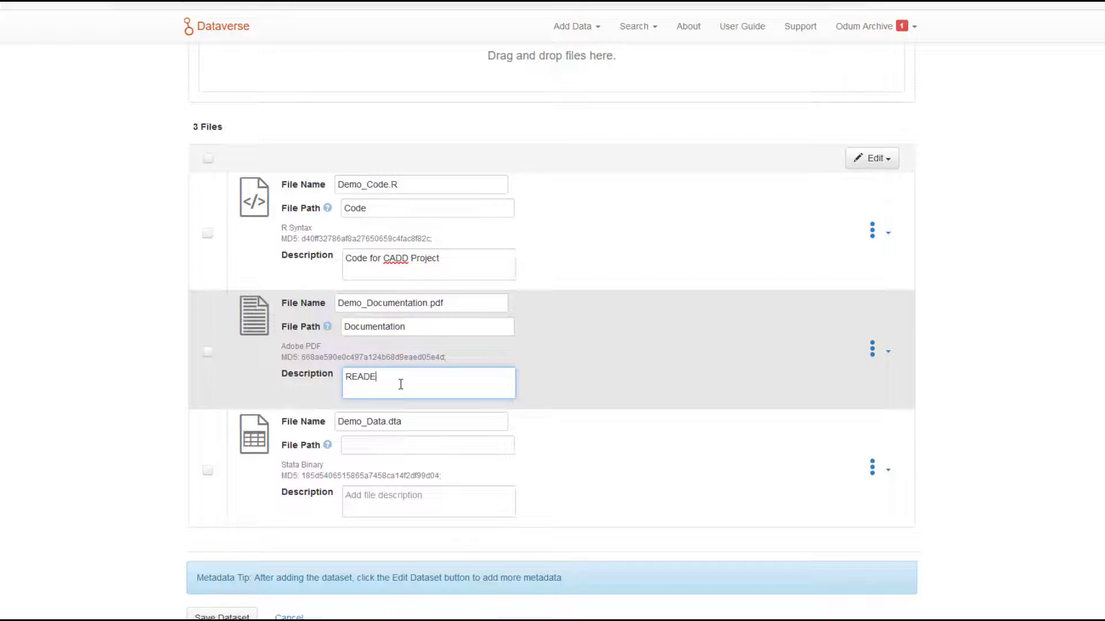
pyautogui.write('ADME for CADD Project')
# Give Demo_Data.dta the file path "Data" and the description "Stata Data File for CADD Project".
pyautogui.click(391, 445)
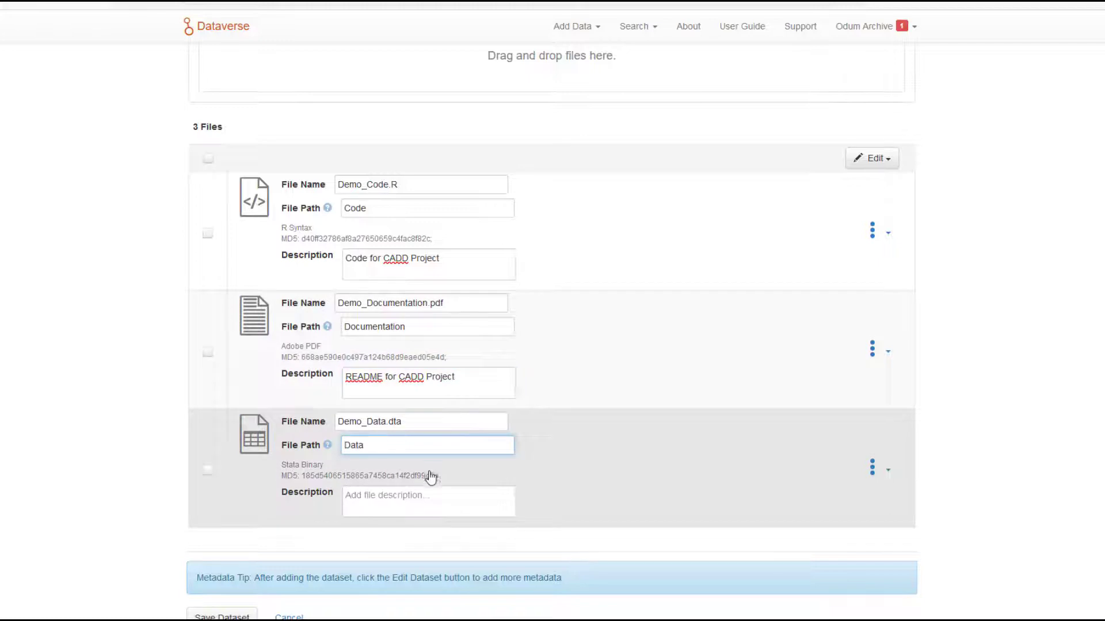
pyautogui.click(411, 495)
pyautogui.write('S')
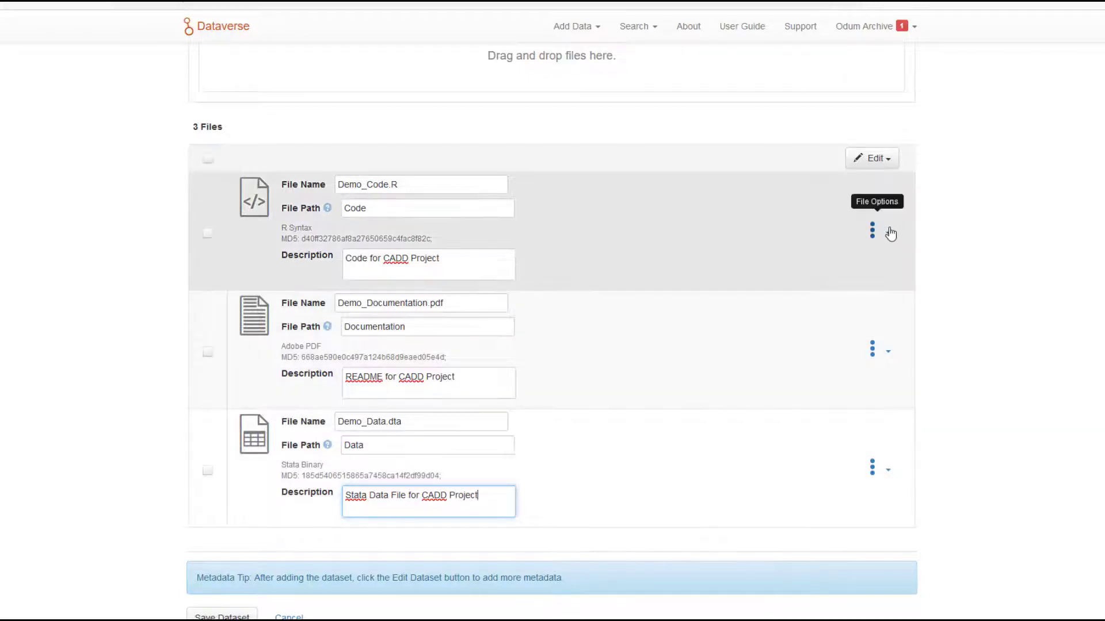
# Add the file tag Code to Demo_Code.R and save the tag change.
pyautogui.click(890, 233)
pyautogui.click(831, 296)
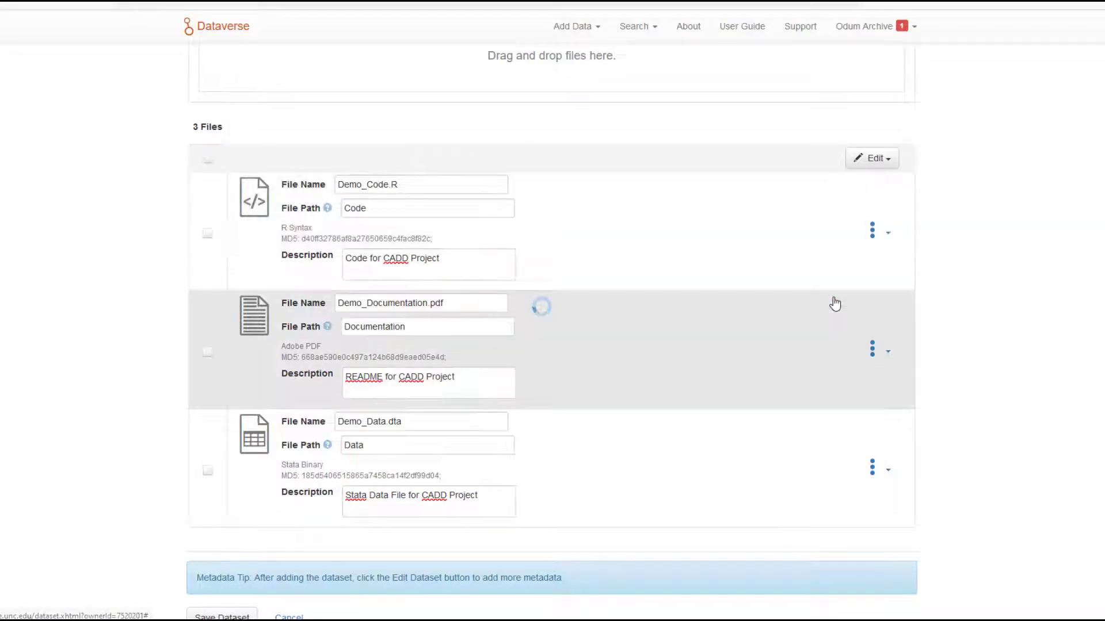
pyautogui.click(677, 321)
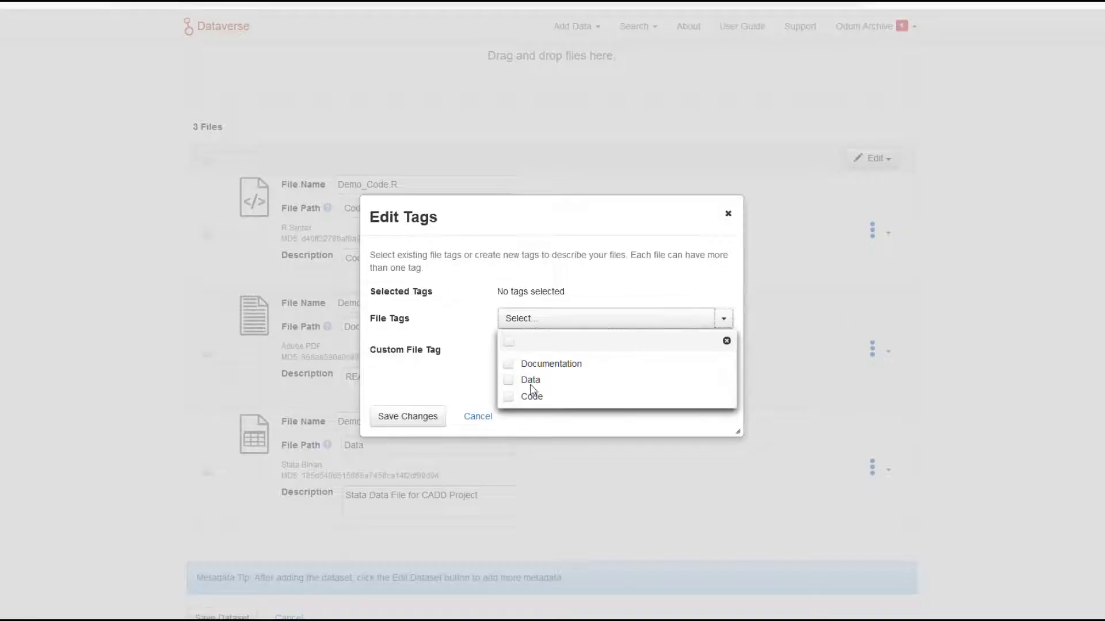
pyautogui.click(509, 399)
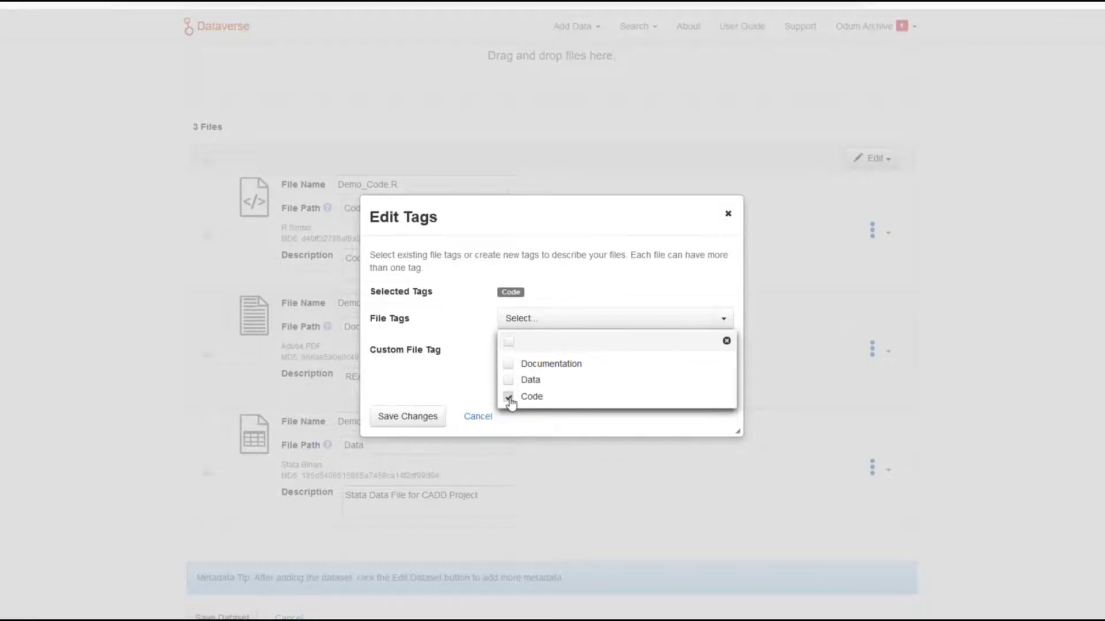
pyautogui.click(458, 385)
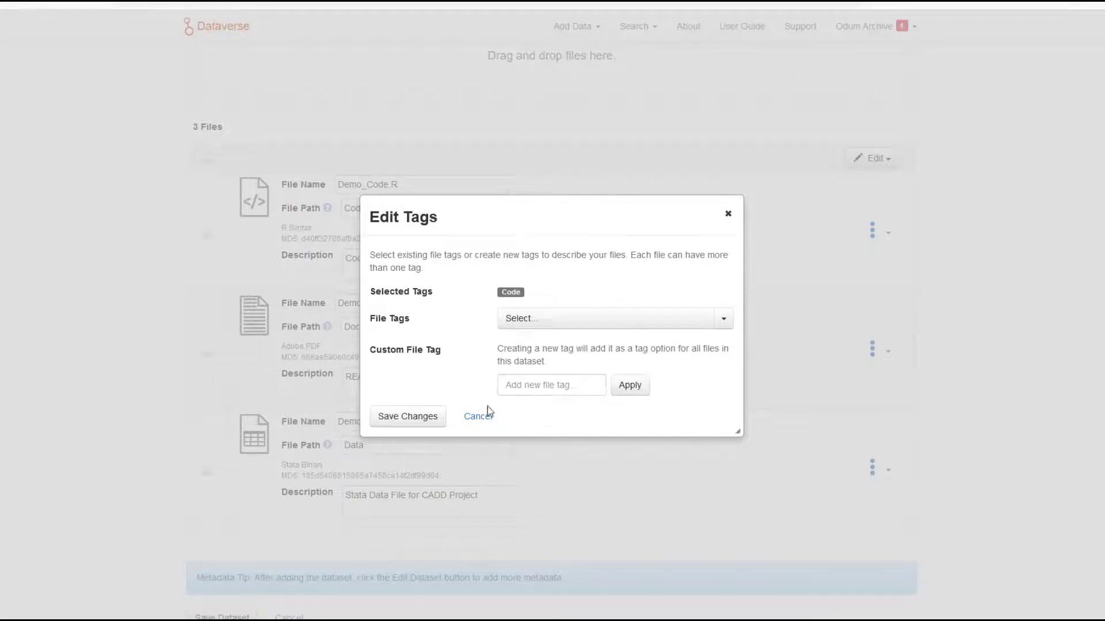
pyautogui.click(405, 419)
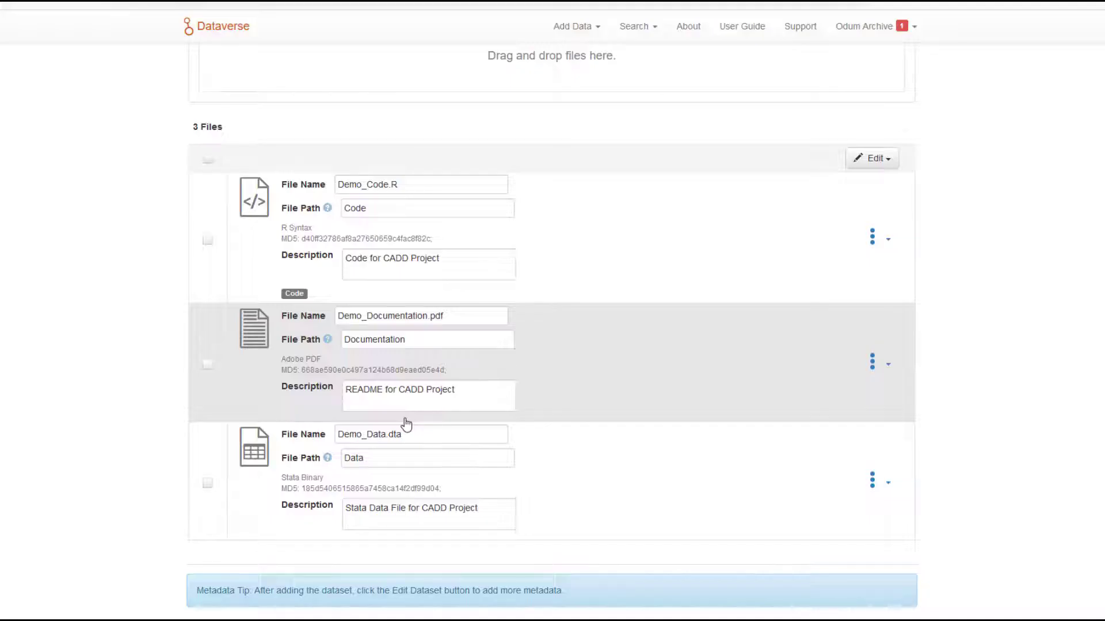
# Add the file tag Documentation to Demo_Documentation.pdf and save the tag change.
pyautogui.click(886, 369)
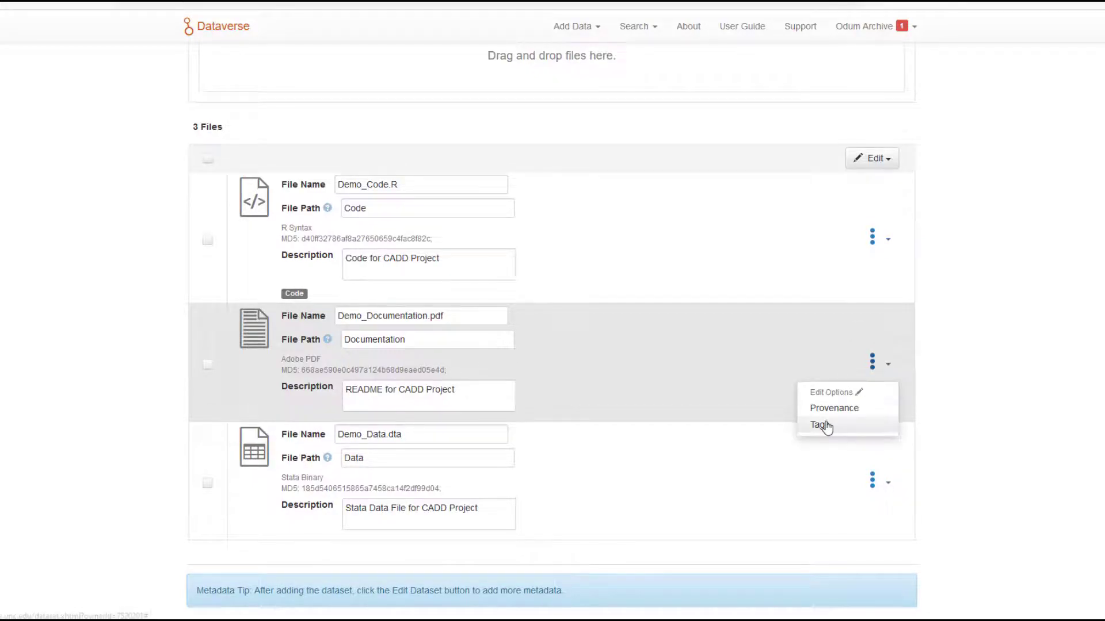
pyautogui.click(824, 426)
pyautogui.click(536, 322)
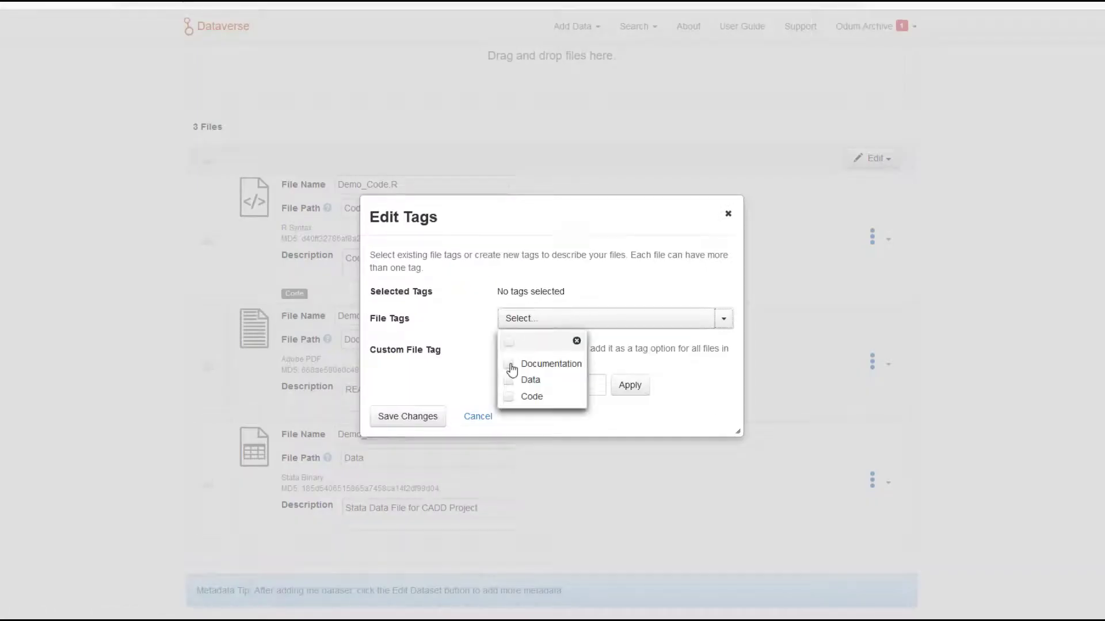
pyautogui.click(509, 365)
pyautogui.click(403, 423)
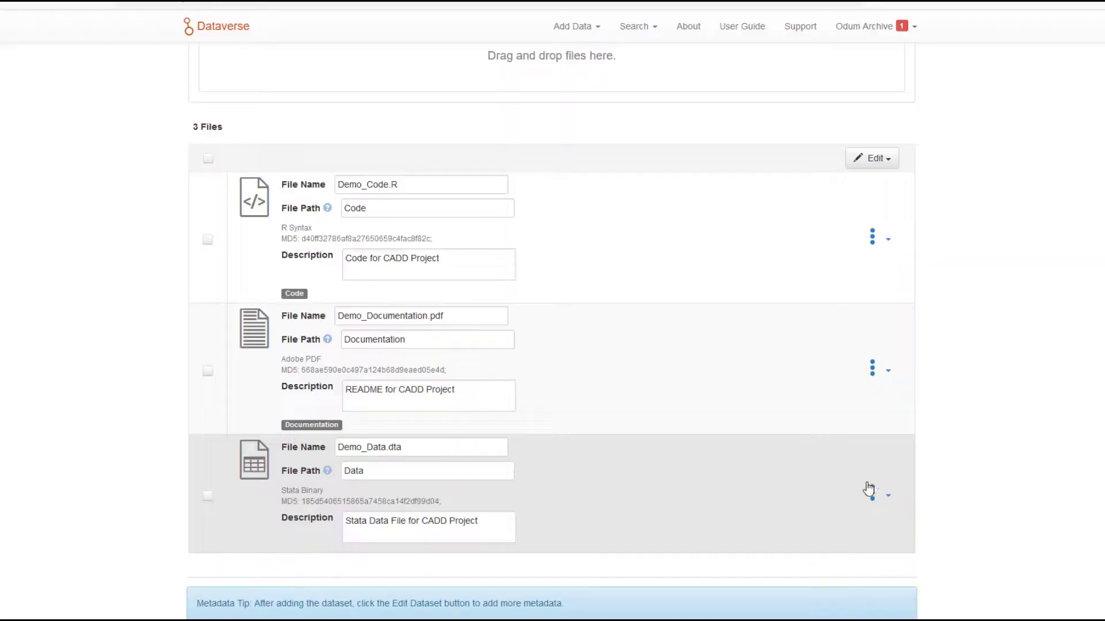
# Add the file tag Data to Demo_Data.dta and save the tag change.
pyautogui.click(870, 490)
pyautogui.click(820, 557)
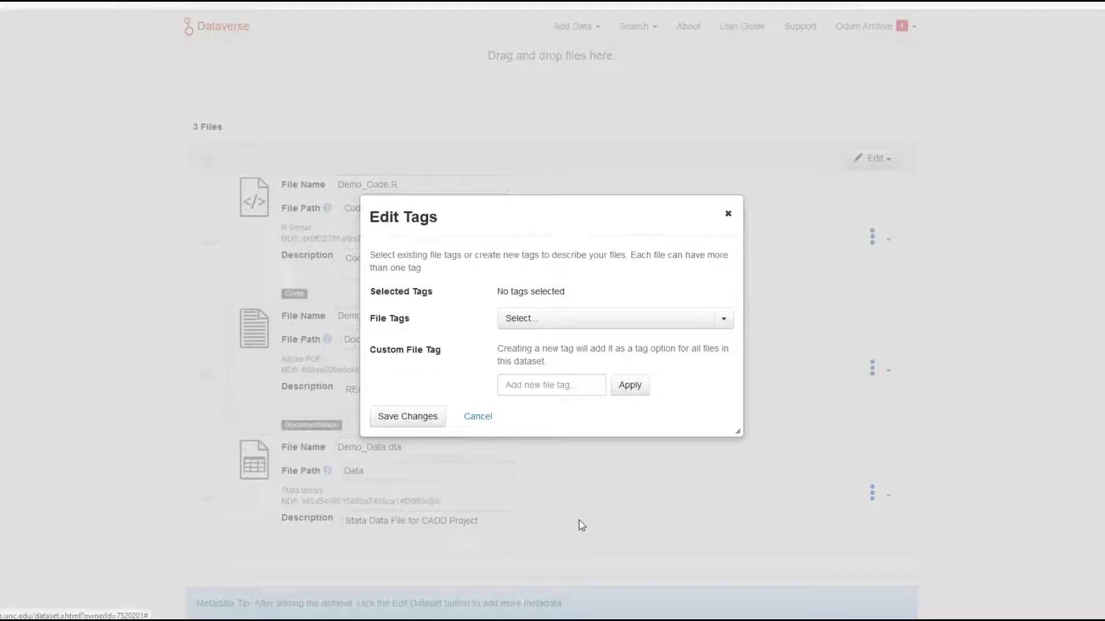
pyautogui.click(541, 324)
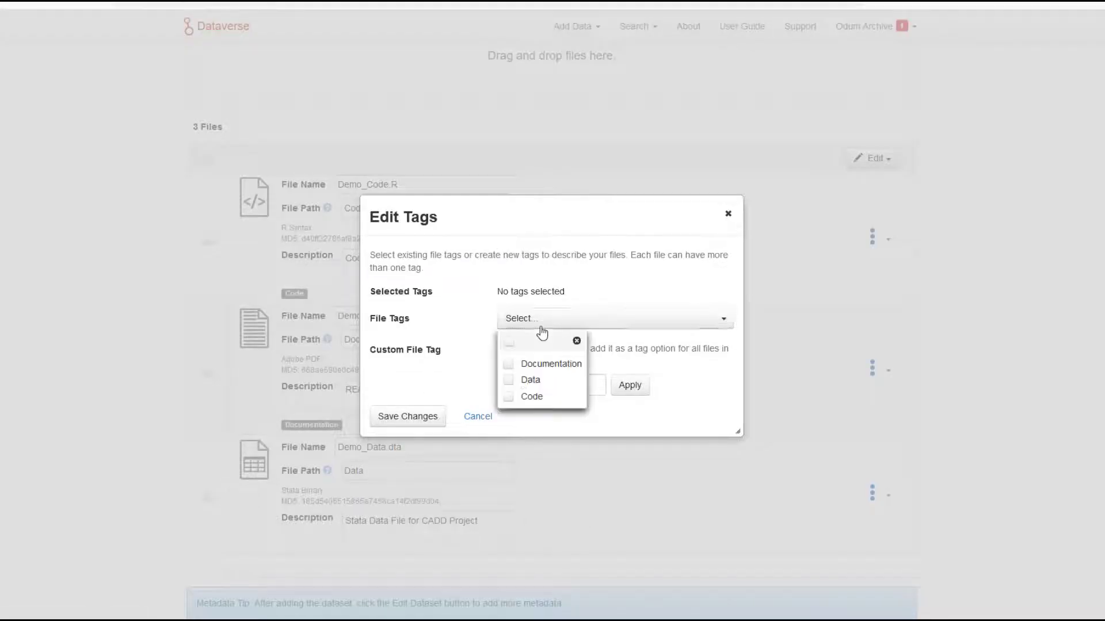
pyautogui.click(509, 381)
pyautogui.click(407, 417)
# Save the new CADD Study, 2022 dataset with its three described and tagged files.
pyautogui.scroll(-2, 586, 469)
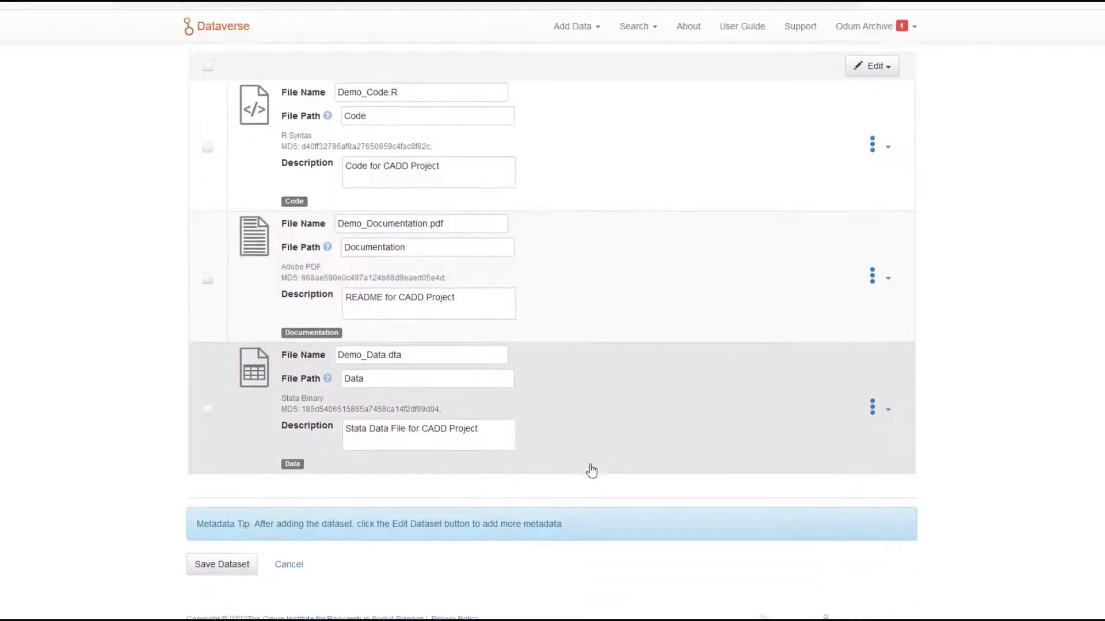
pyautogui.scroll(-1, 591, 471)
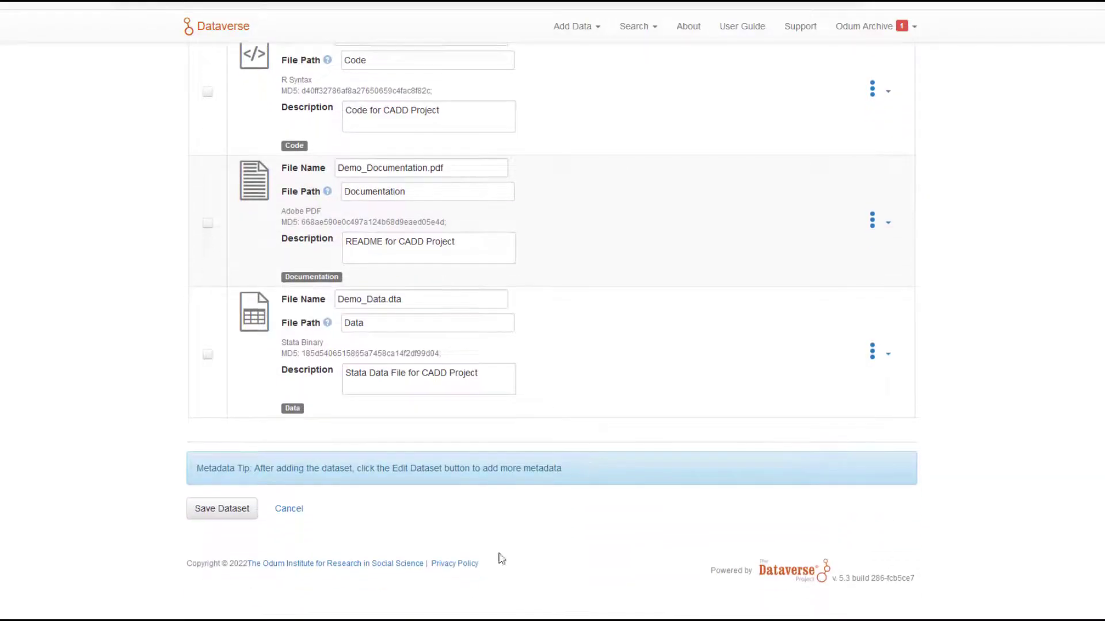
pyautogui.click(219, 510)
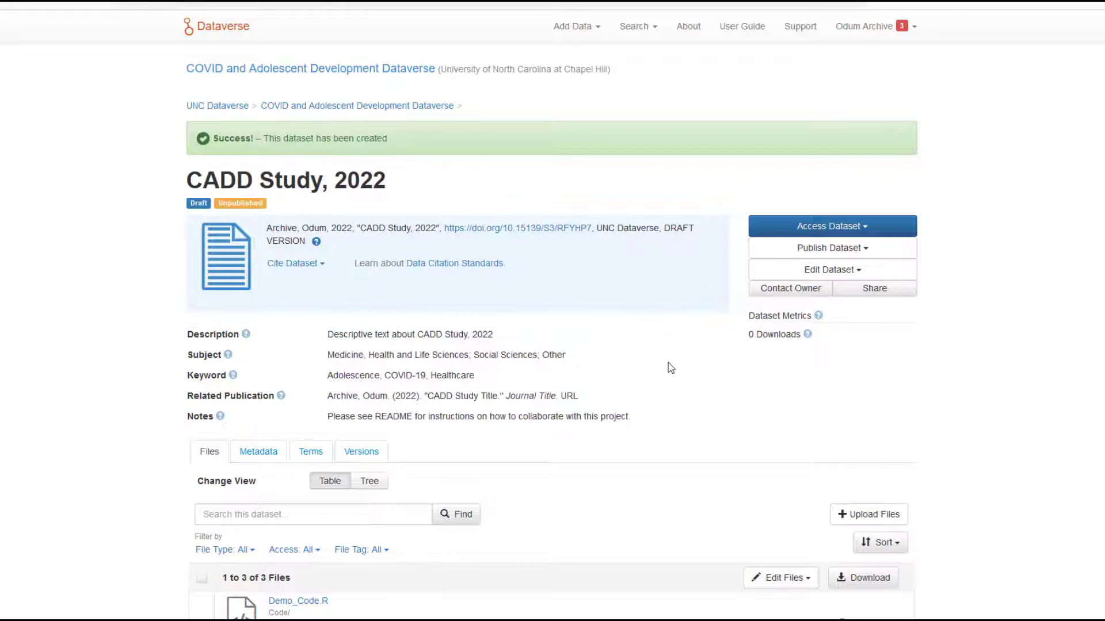
# Review the saved dataset's file list and its citation, geospatial, and social science and humanities metadata.
pyautogui.scroll(-2, 667, 368)
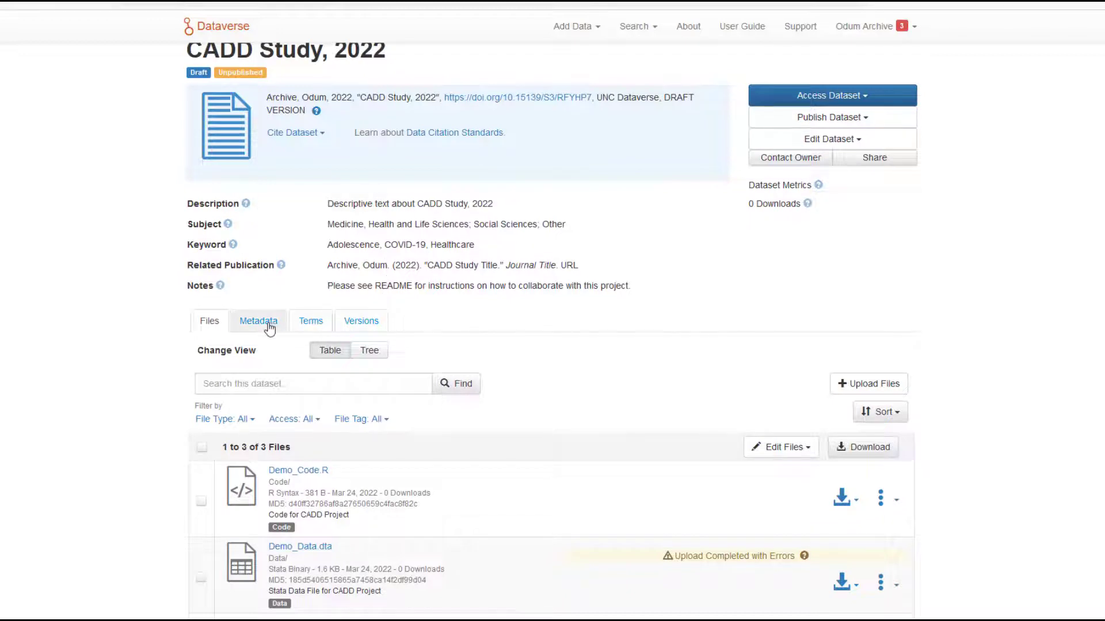
pyautogui.scroll(-2, 267, 327)
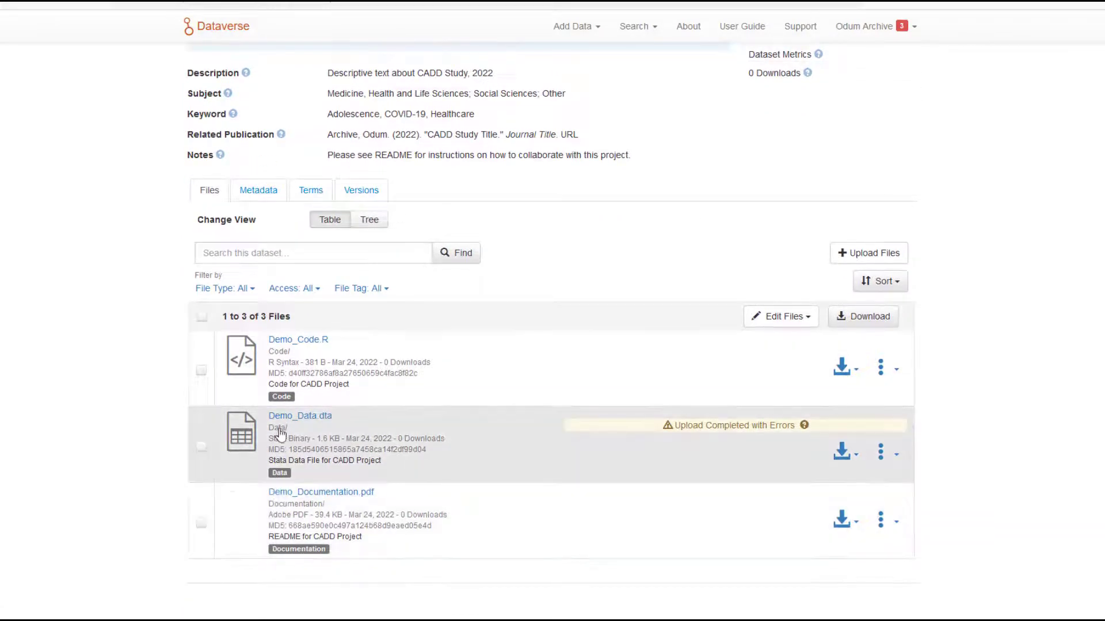
pyautogui.click(250, 193)
pyautogui.scroll(-3, 447, 309)
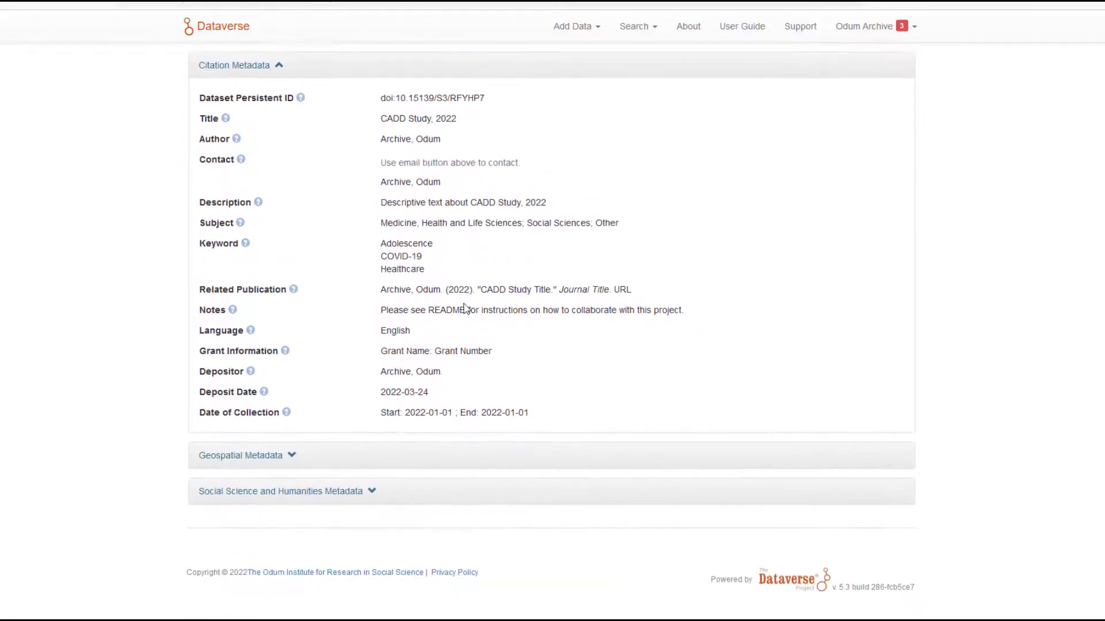
pyautogui.click(290, 449)
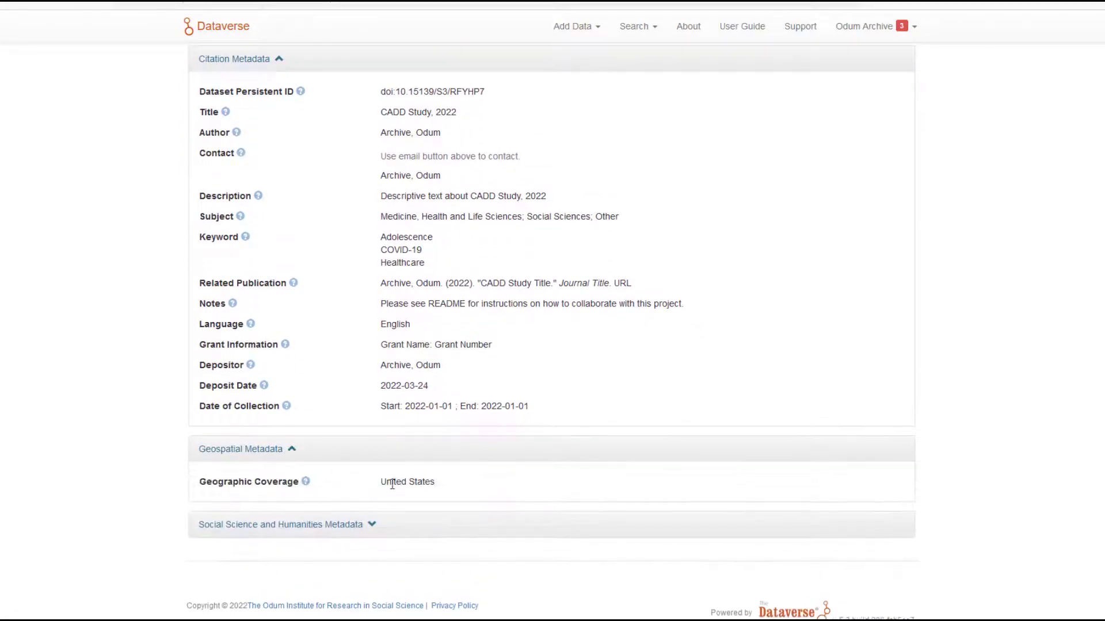
pyautogui.click(328, 530)
pyautogui.scroll(-2, 408, 535)
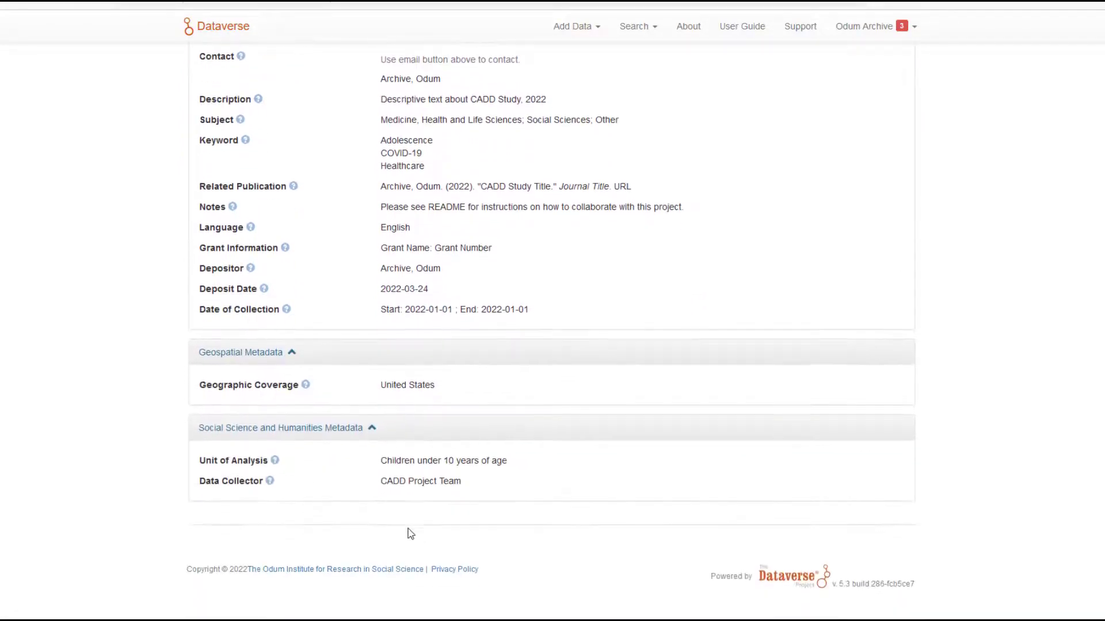
pyautogui.scroll(5, 441, 334)
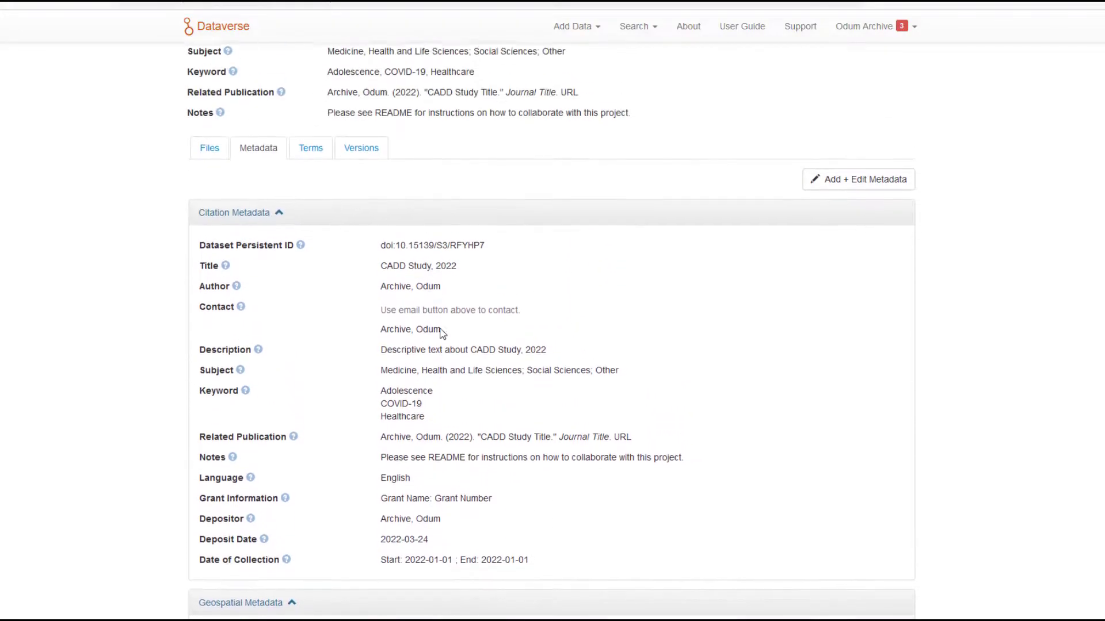
# Open the dataset's terms requirements for editing, look through the use, access and guestbook fields, and save the terms.
pyautogui.click(307, 227)
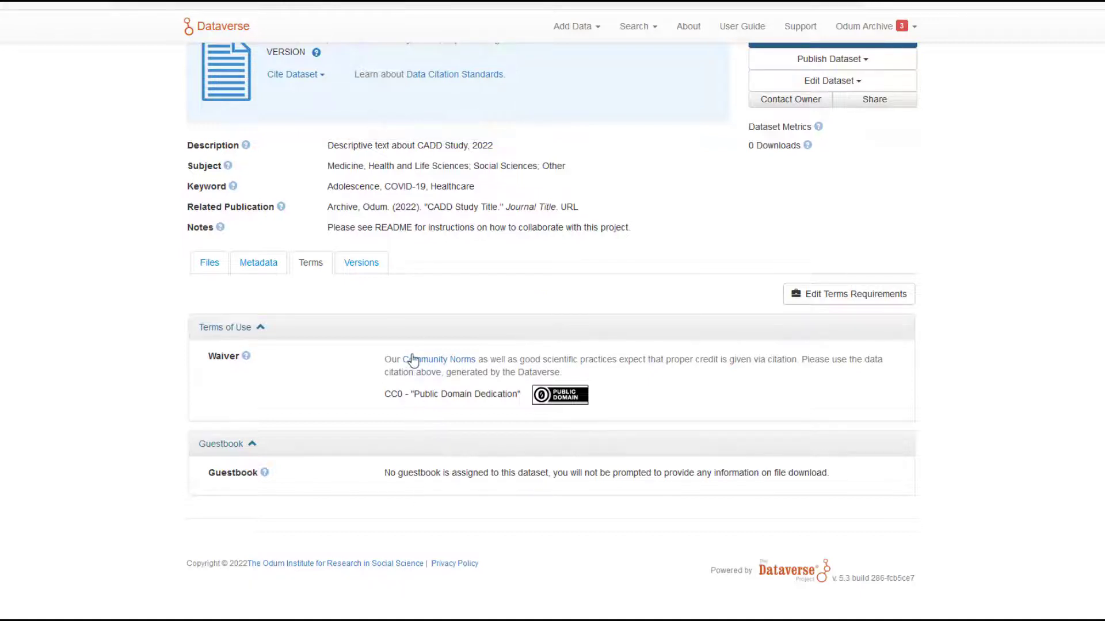
pyautogui.click(843, 300)
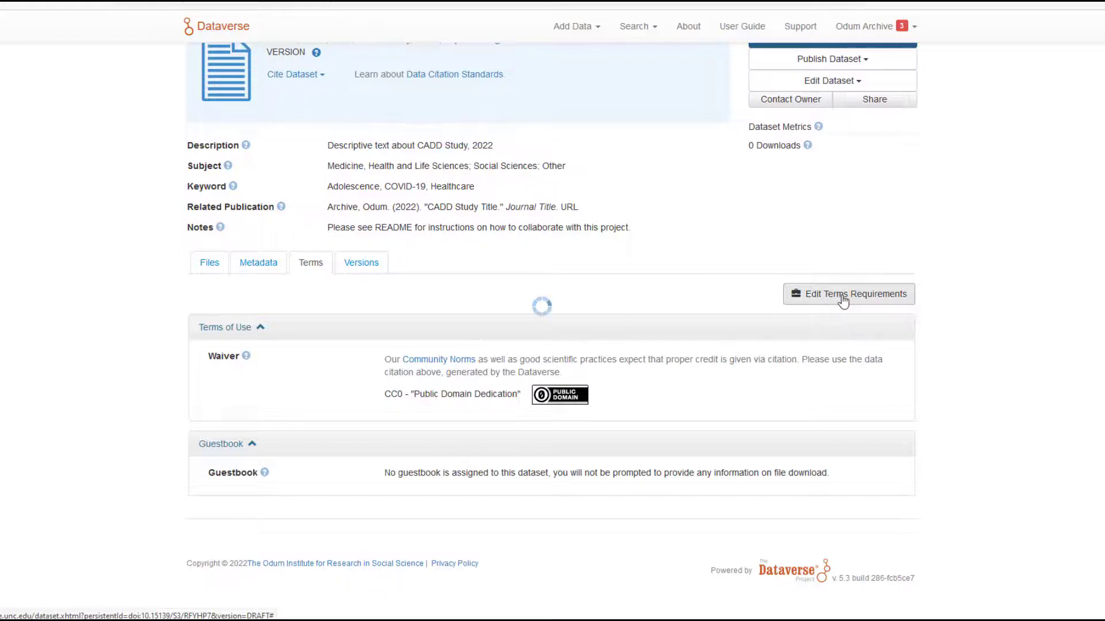
pyautogui.scroll(-6, 424, 214)
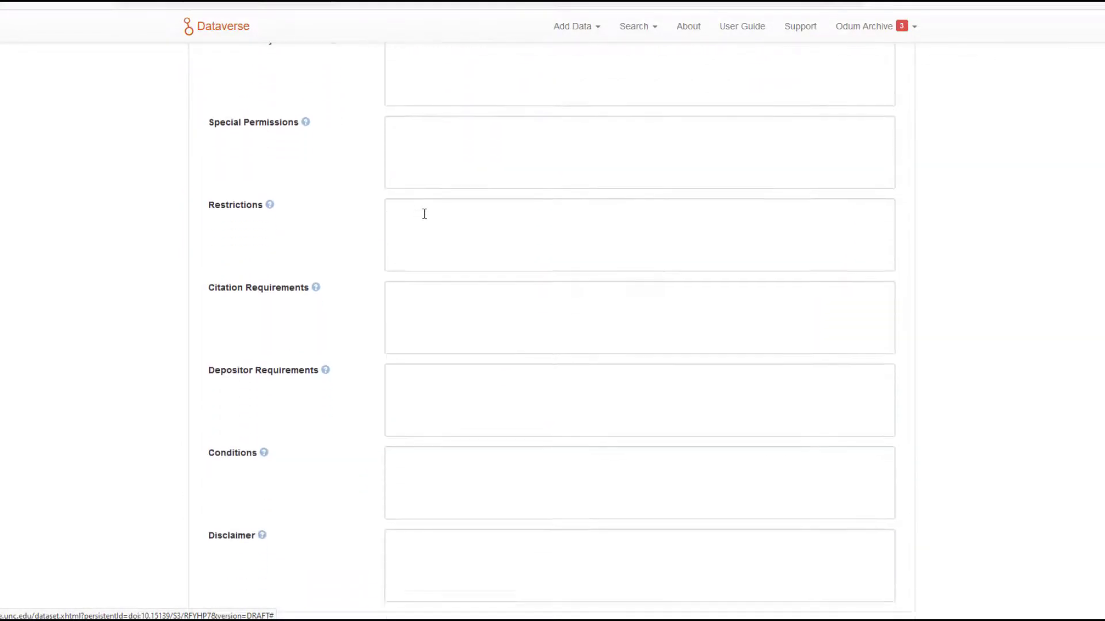
pyautogui.scroll(-12, 424, 214)
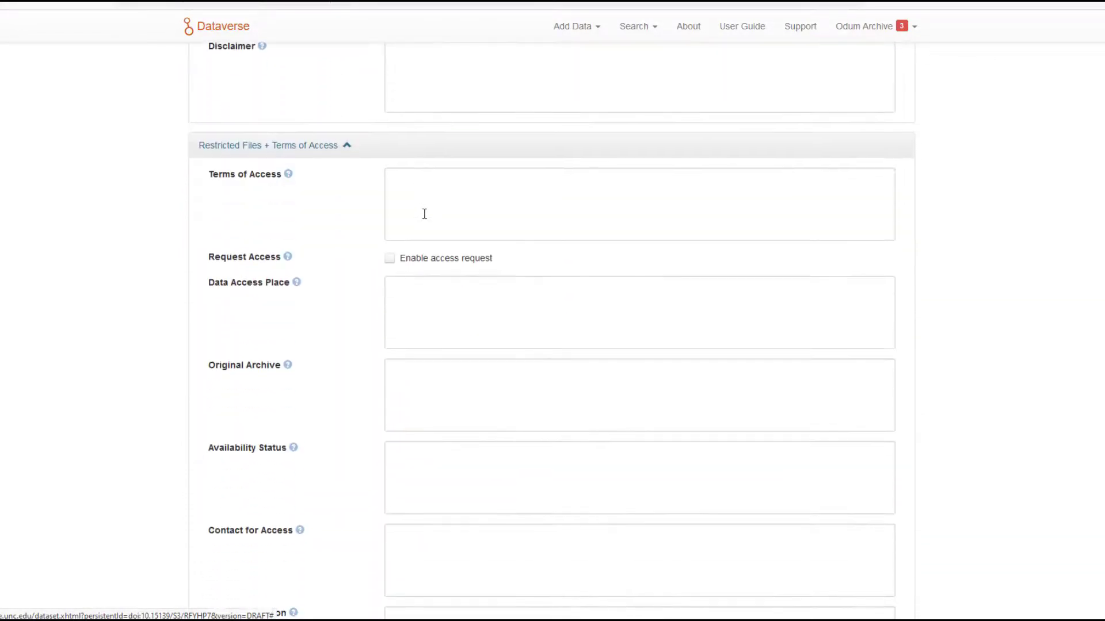
pyautogui.scroll(-1, 424, 214)
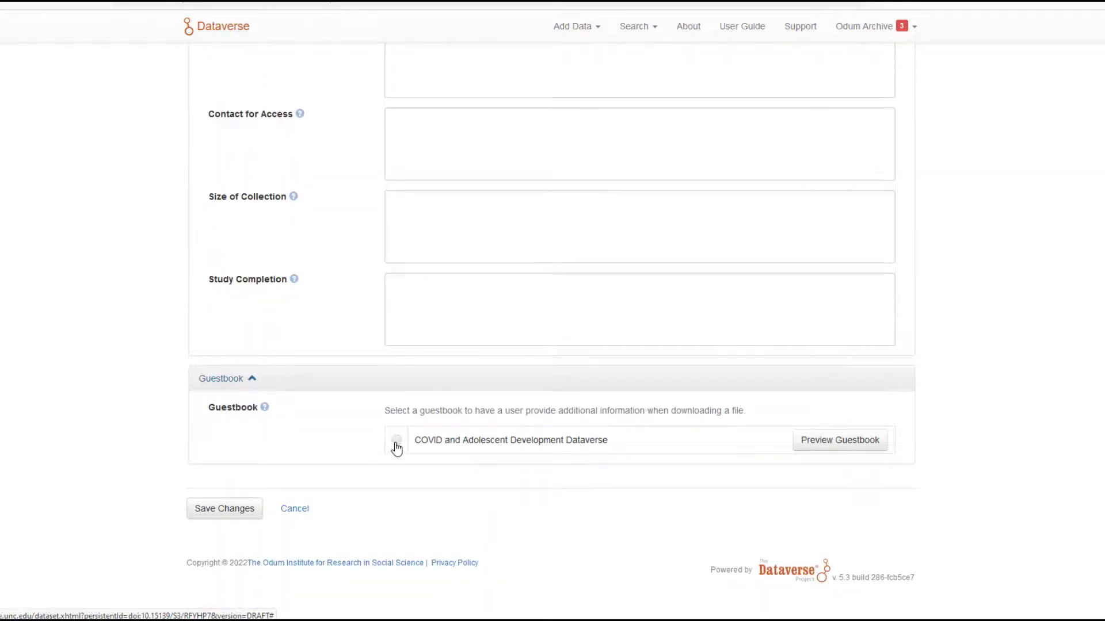
pyautogui.click(216, 516)
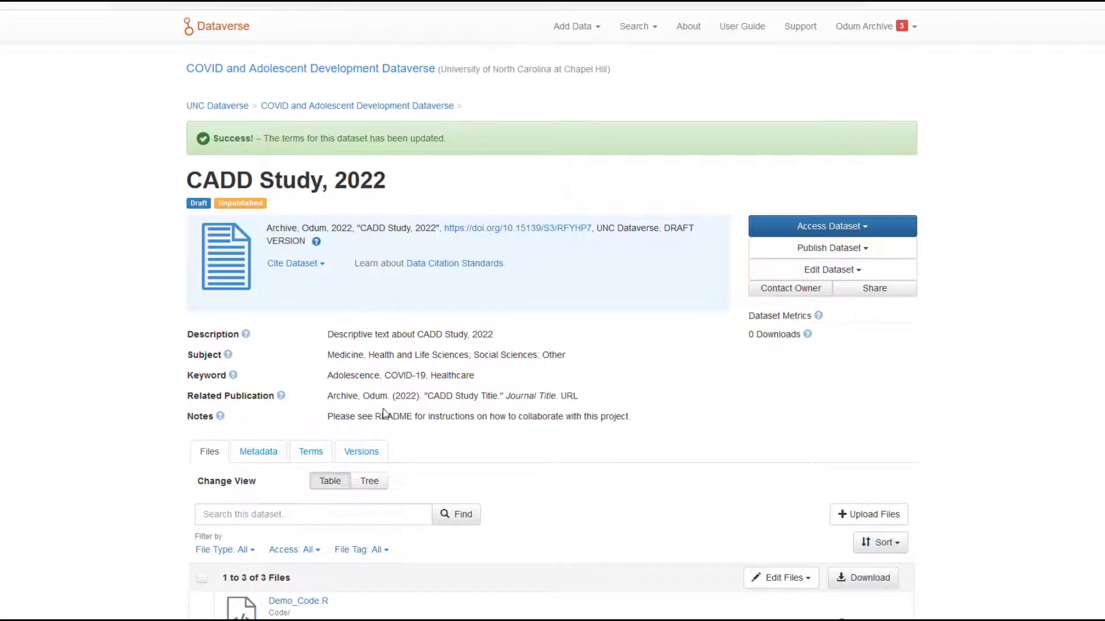
# Check the dataset's file list and citation metadata, and open the metadata for editing.
pyautogui.scroll(-2, 391, 415)
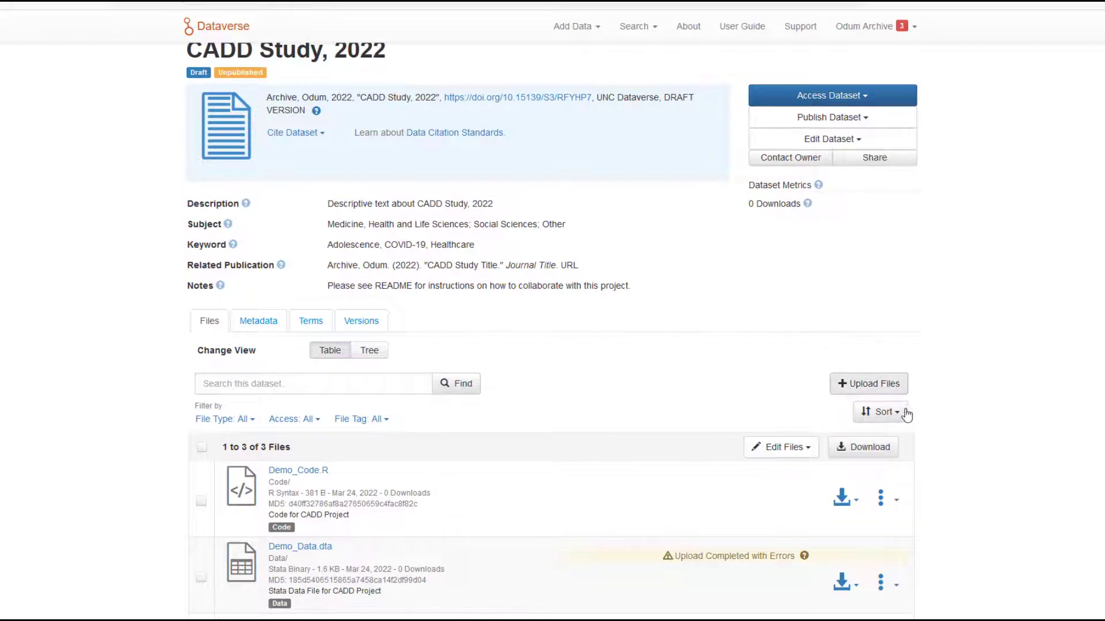
pyautogui.scroll(-2, 919, 465)
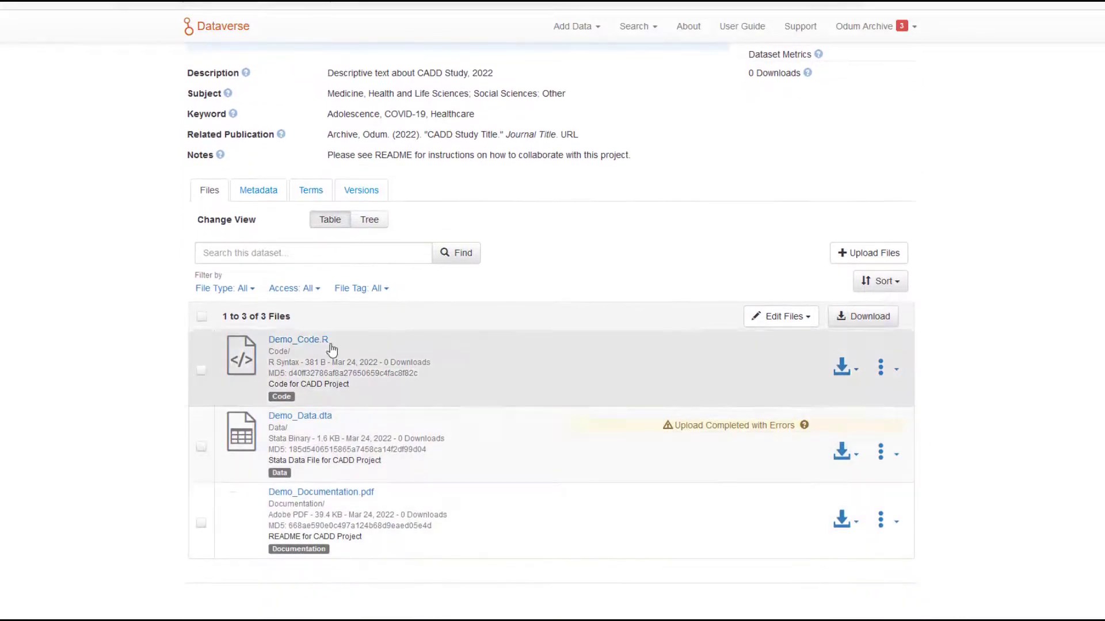
pyautogui.click(267, 191)
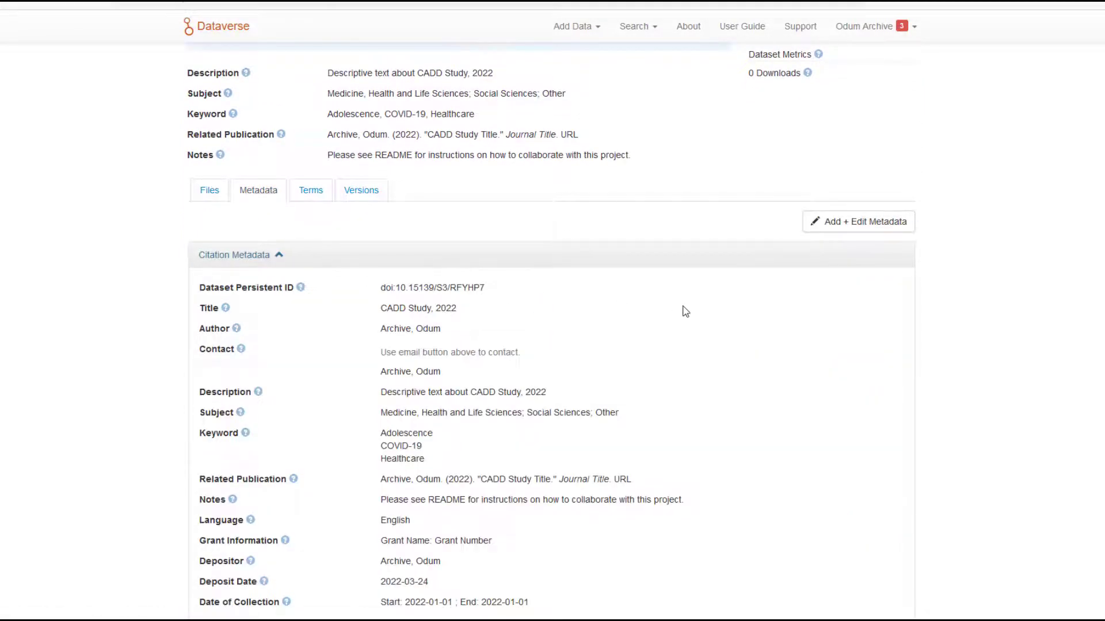
pyautogui.scroll(-2, 686, 311)
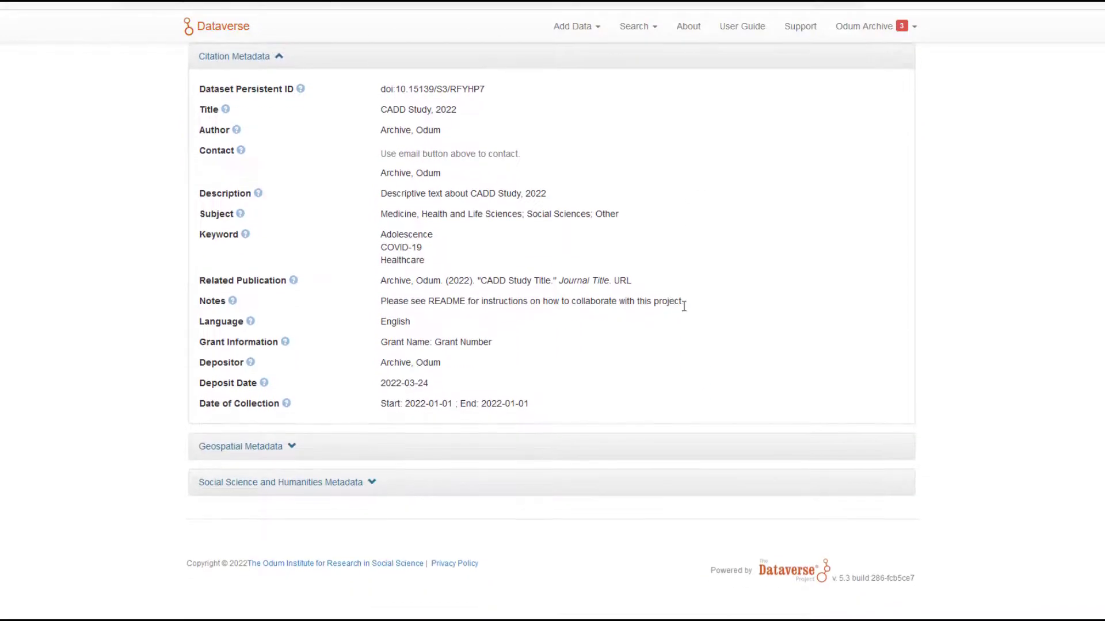
pyautogui.scroll(1, 686, 312)
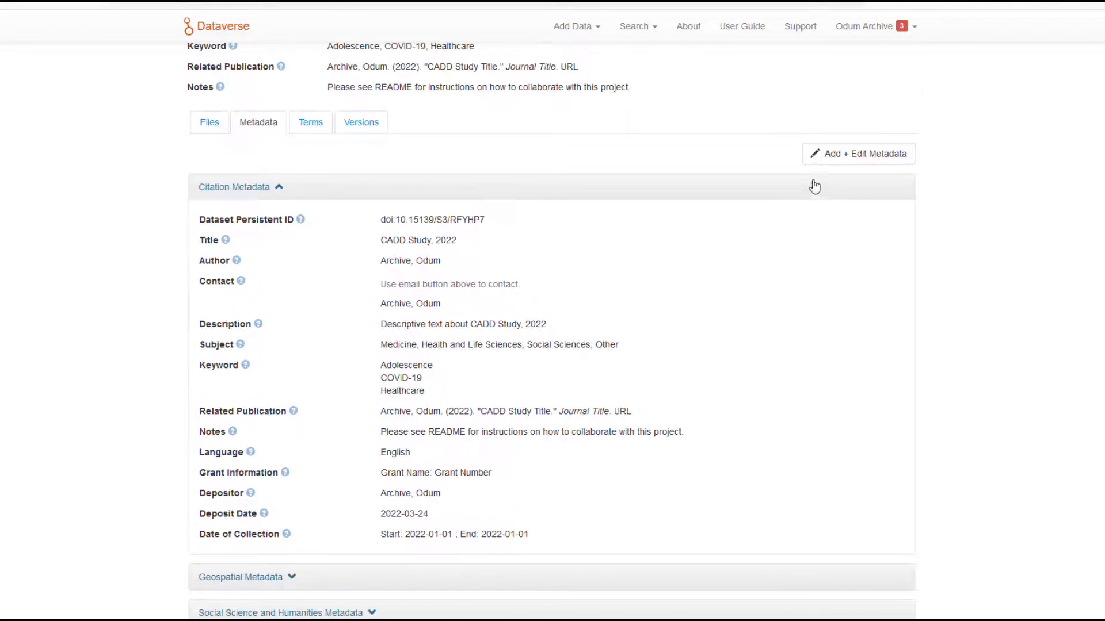
pyautogui.click(852, 164)
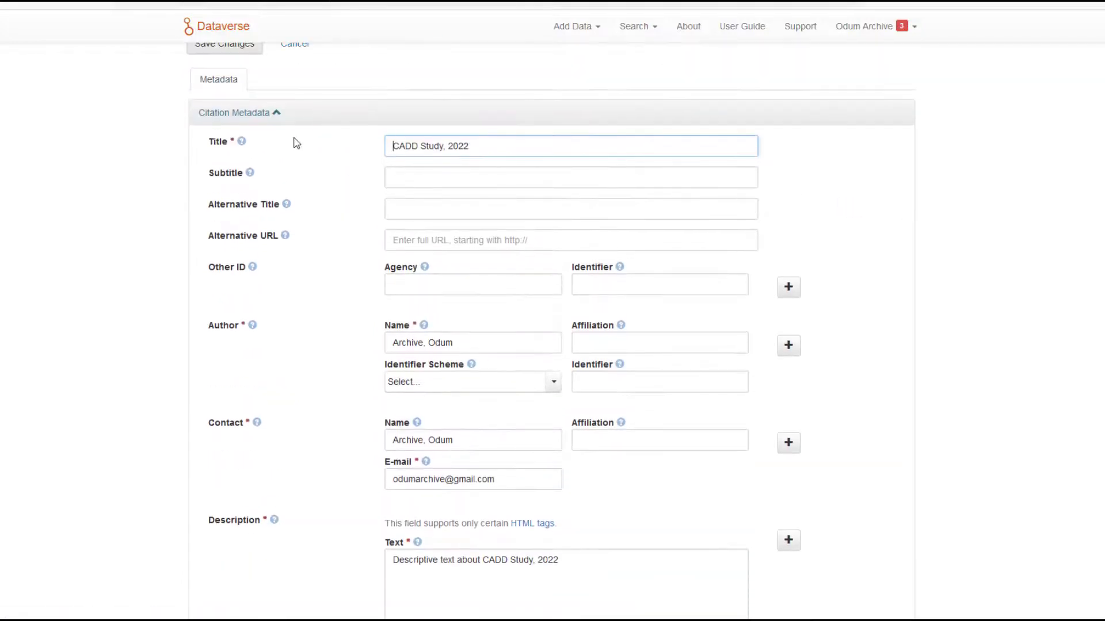
# Look through the editable citation, geospatial, and social science and humanities metadata fields, and save the metadata.
pyautogui.scroll(-10, 328, 265)
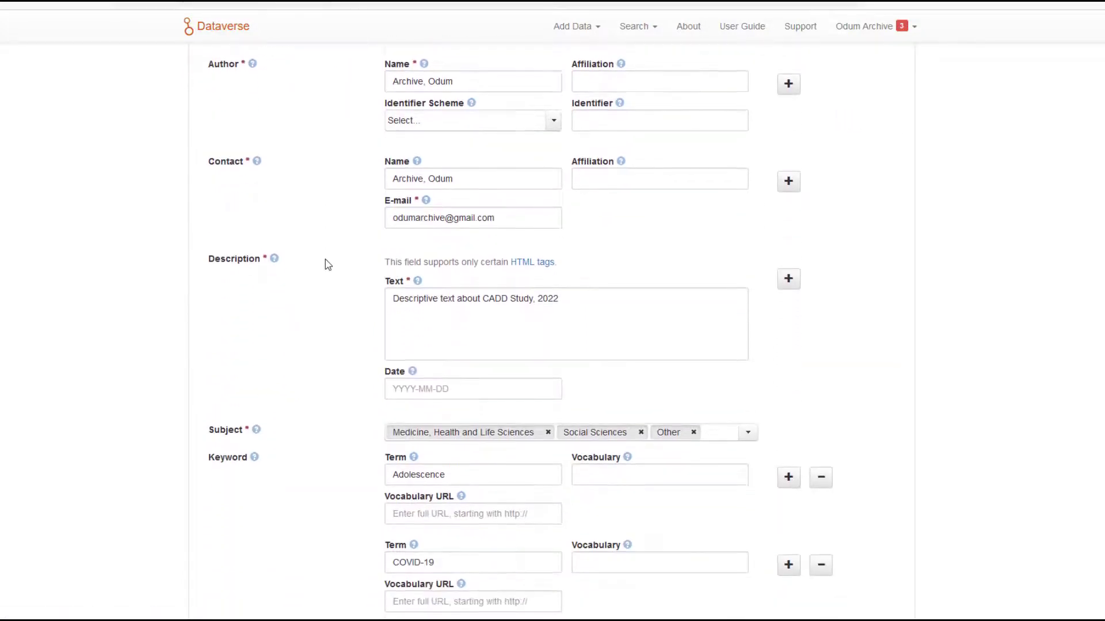
pyautogui.scroll(-11, 328, 265)
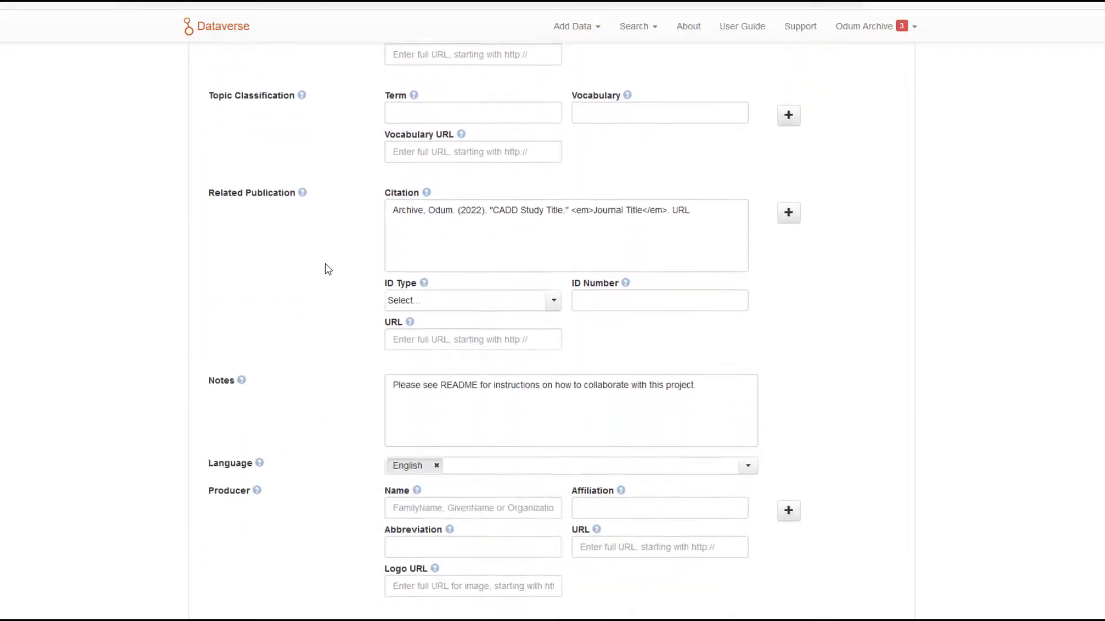
pyautogui.scroll(-13, 328, 276)
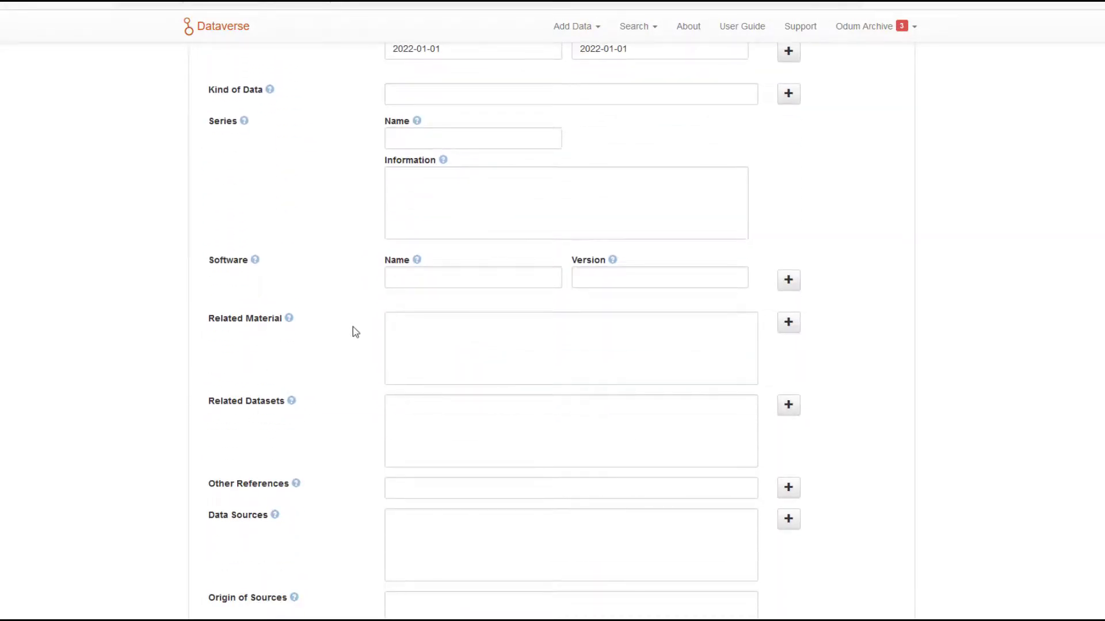
pyautogui.scroll(-8, 352, 331)
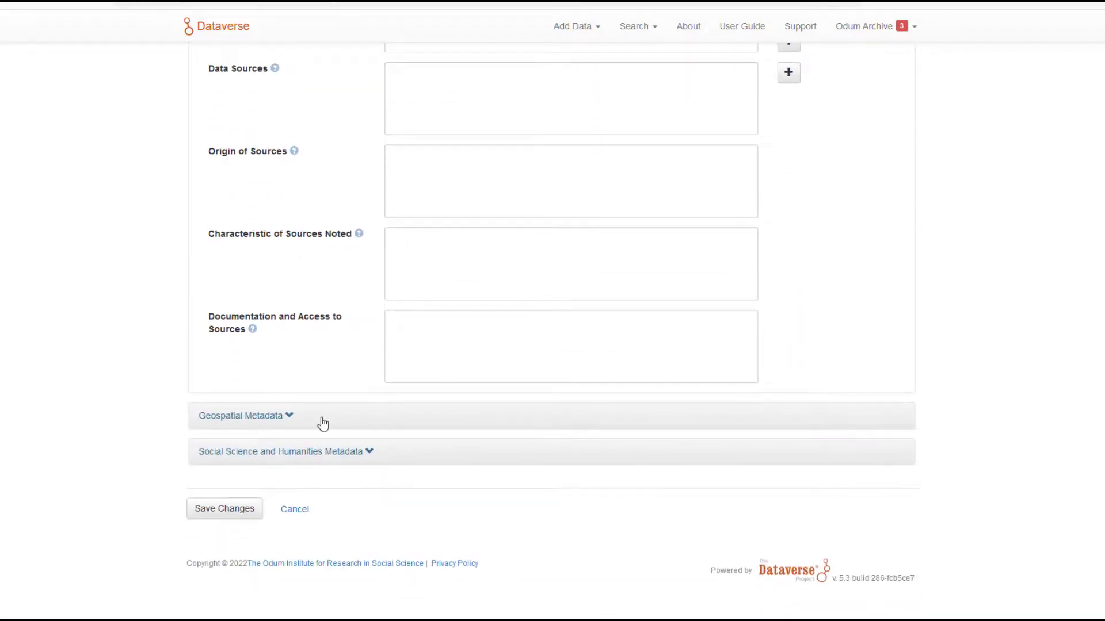
pyautogui.click(303, 424)
pyautogui.scroll(-2, 325, 401)
pyautogui.scroll(-2, 324, 401)
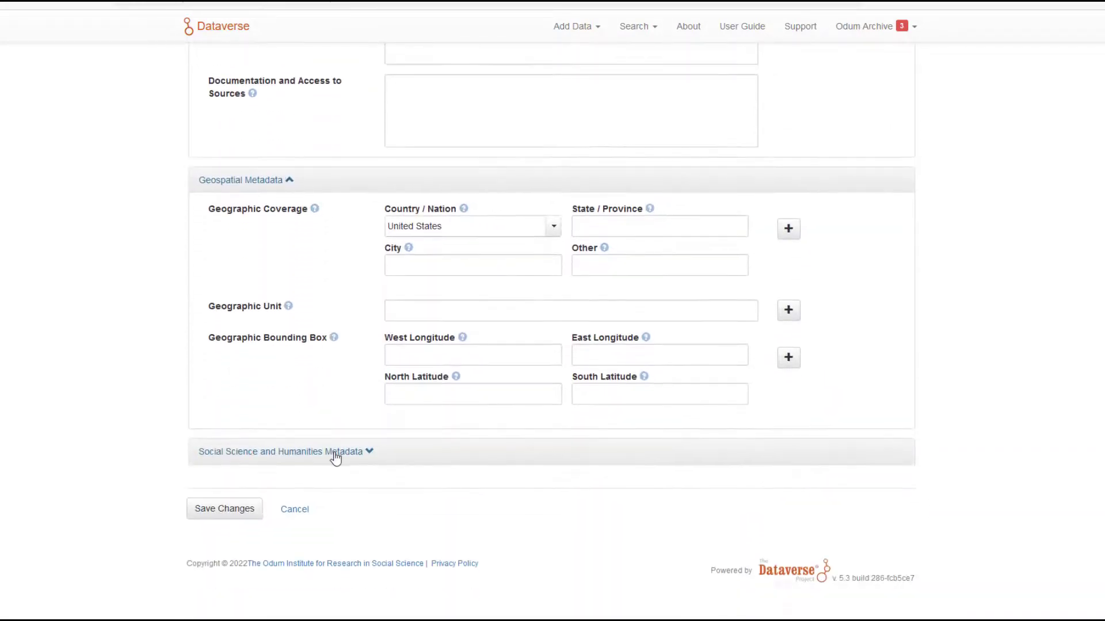
pyautogui.click(333, 451)
pyautogui.scroll(-6, 334, 458)
pyautogui.scroll(-14, 336, 460)
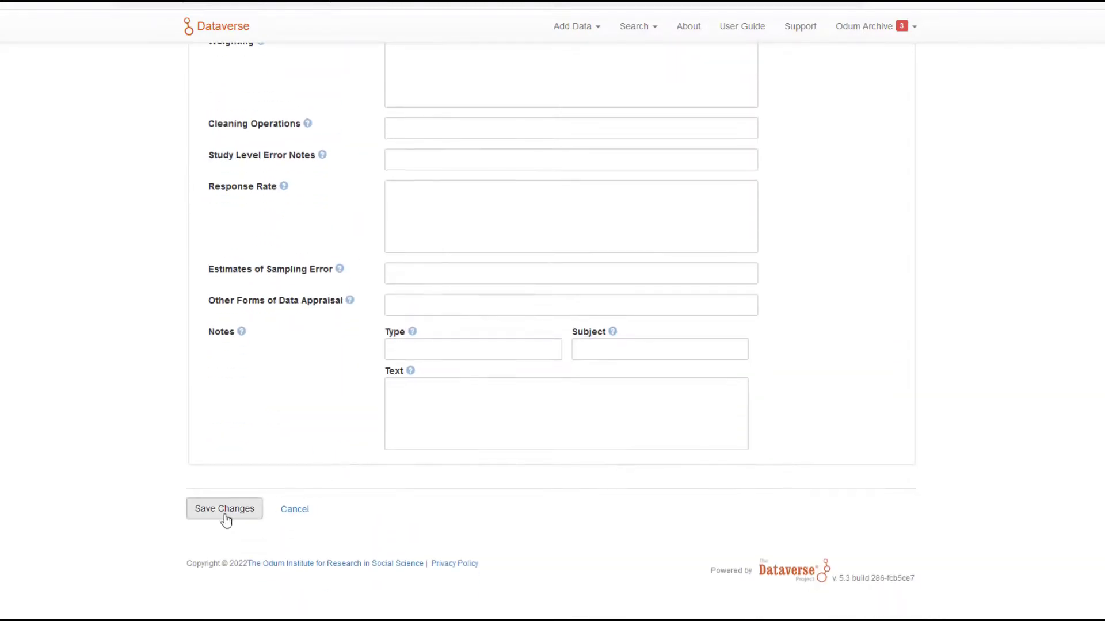
pyautogui.click(215, 519)
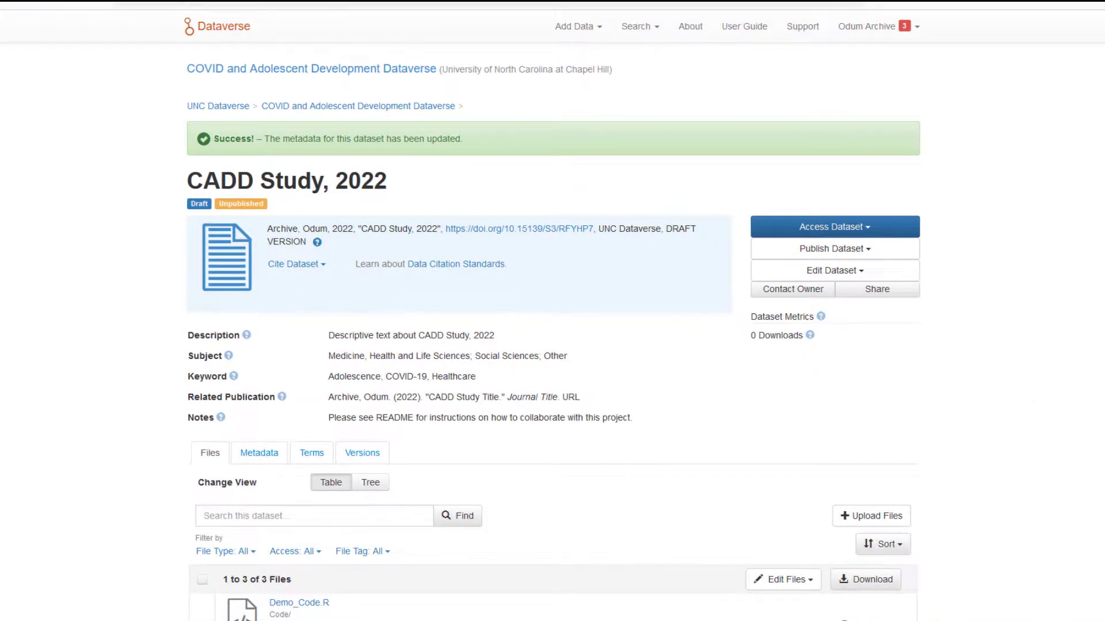
# Submit the CADD Study, 2022 draft dataset for review and confirm the submission.
pyautogui.click(863, 252)
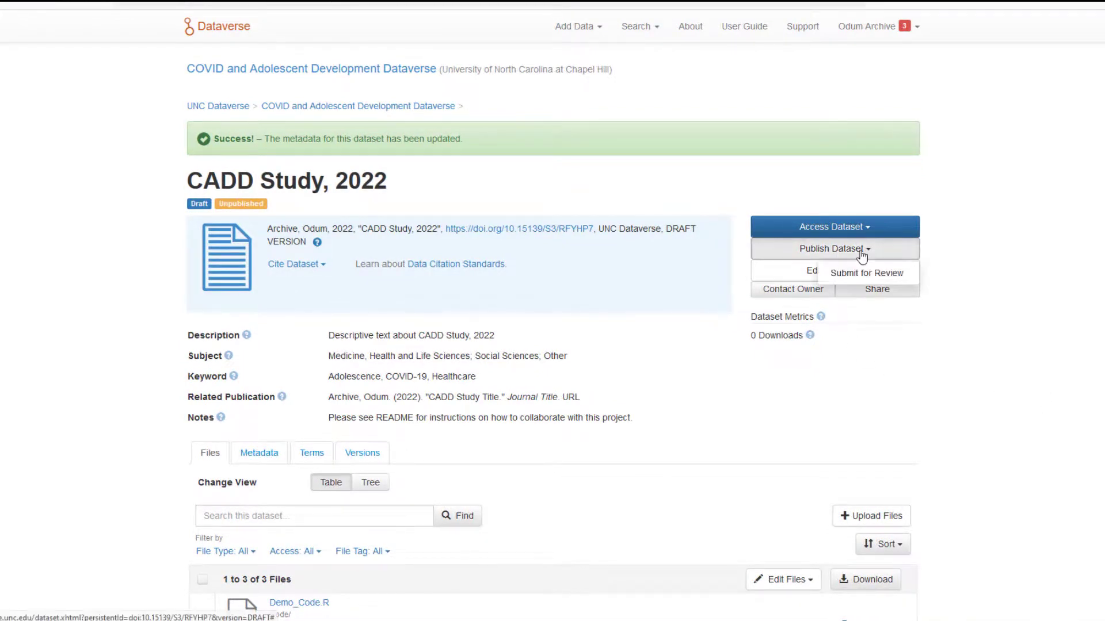
pyautogui.click(864, 274)
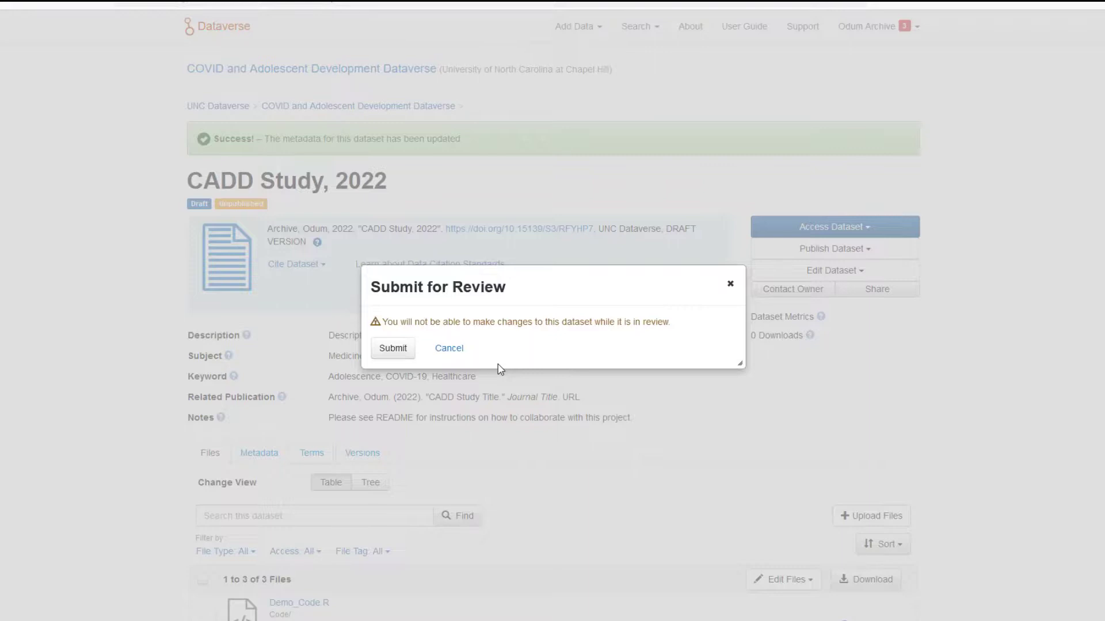
pyautogui.click(385, 356)
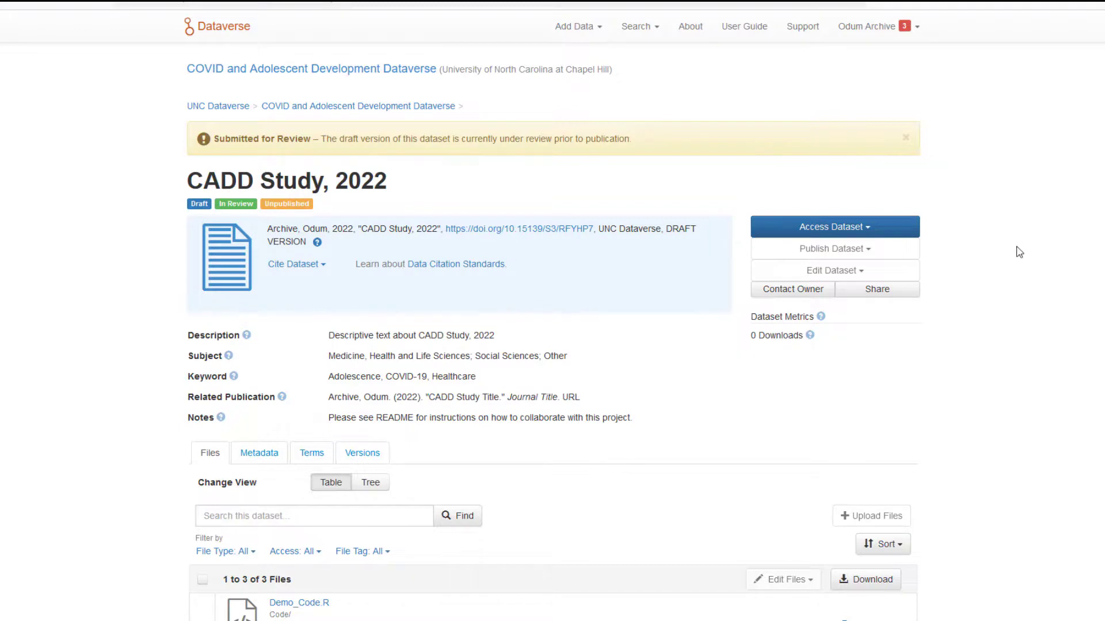
pyautogui.scroll(-5, 1020, 261)
pyautogui.scroll(5, 1020, 261)
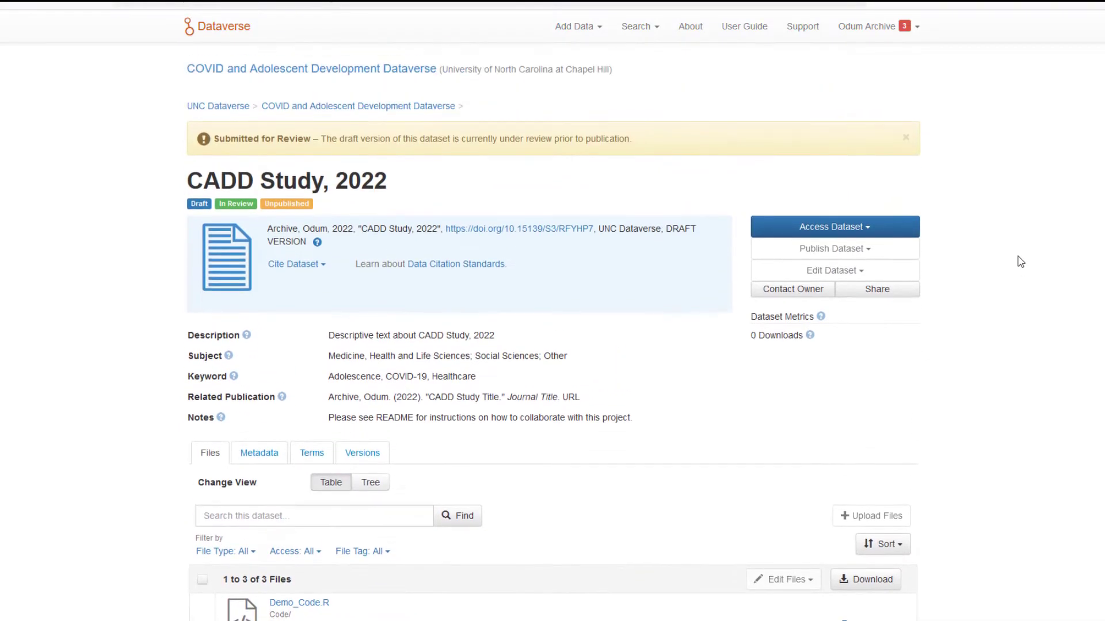